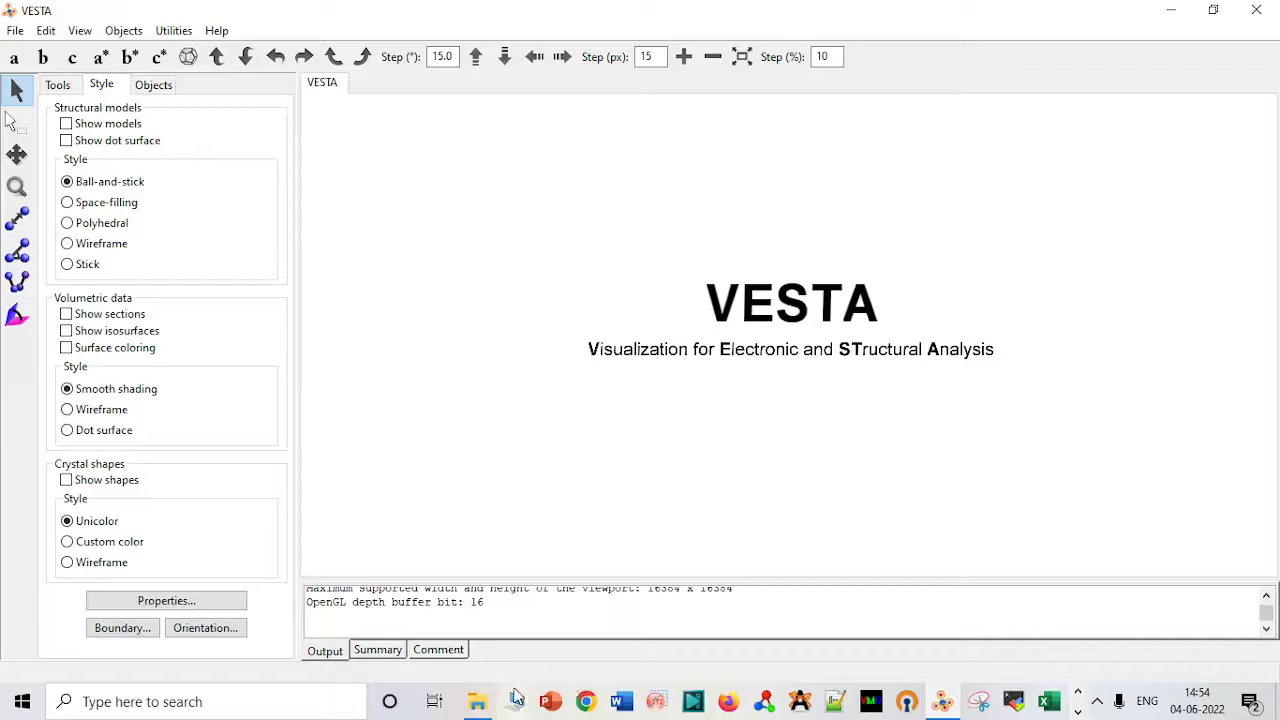
Step: Drag GaN_mp-804_conventional_standard from the GaN_monolayer folder into VESTA
{"action": "mouse_move", "coordinate": [516, 697]}
{"action": "left_click", "coordinate": [478, 612]}
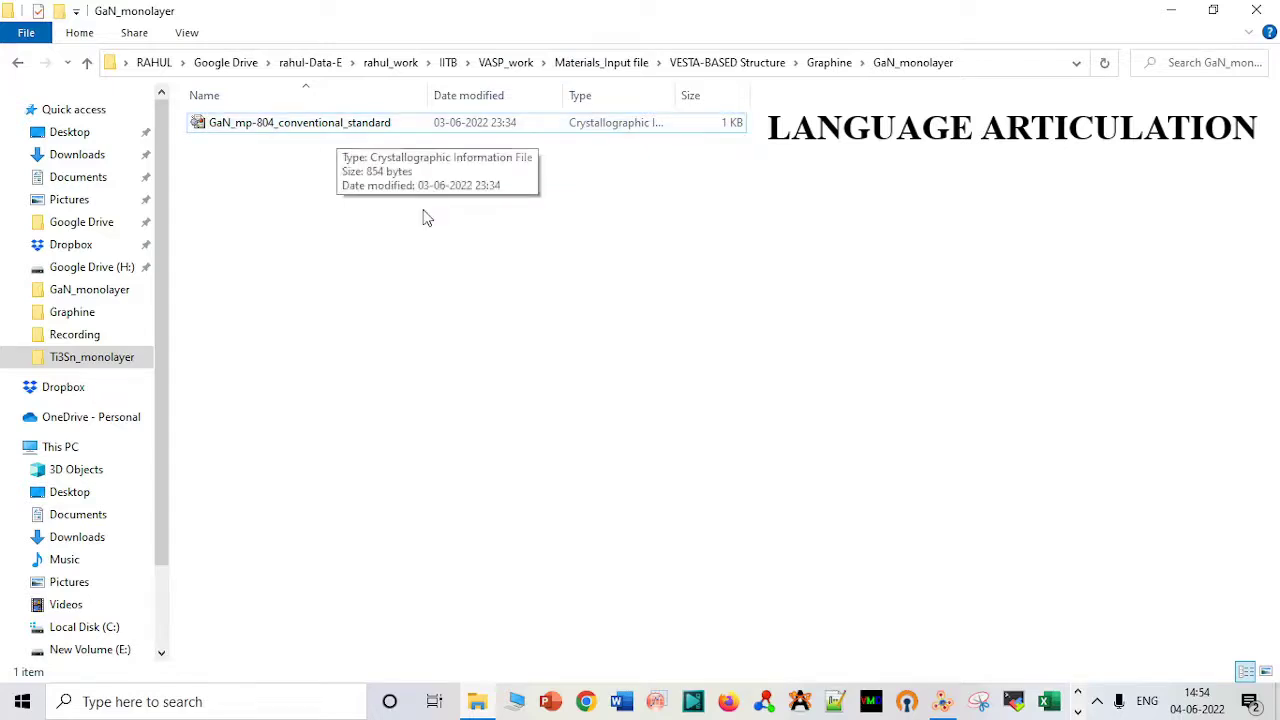
{"action": "left_click", "coordinate": [395, 134]}
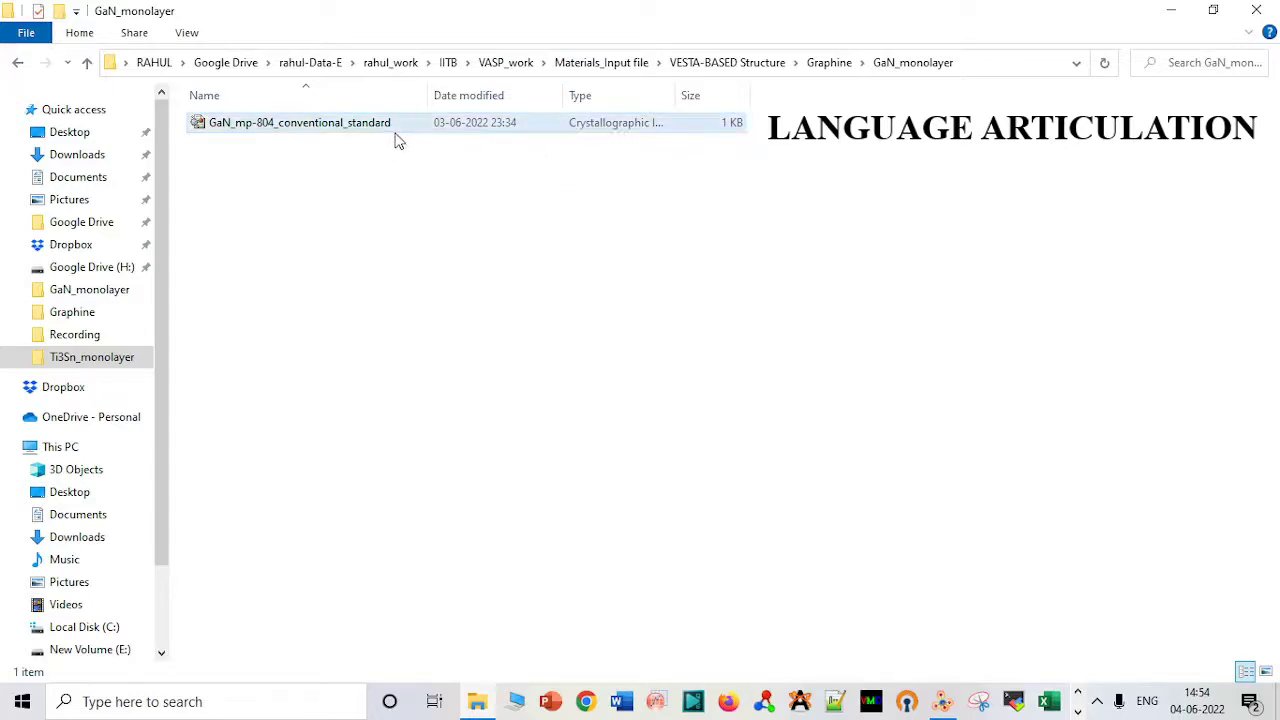
{"action": "left_click_drag", "start_coordinate": [397, 140], "coordinate": [927, 412]}
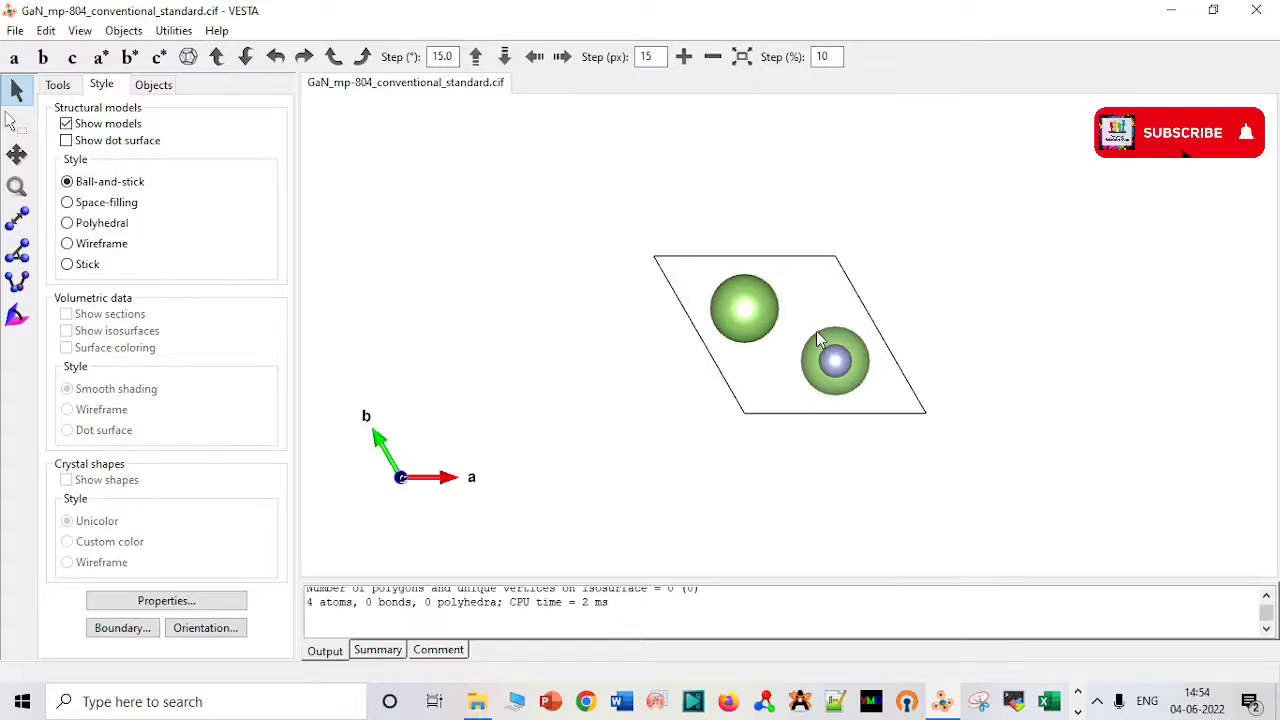
Step: Rotate the 4-atom GaN cell into a side view with the c axis pointing up
{"action": "left_click_drag", "start_coordinate": [817, 340], "coordinate": [868, 138]}
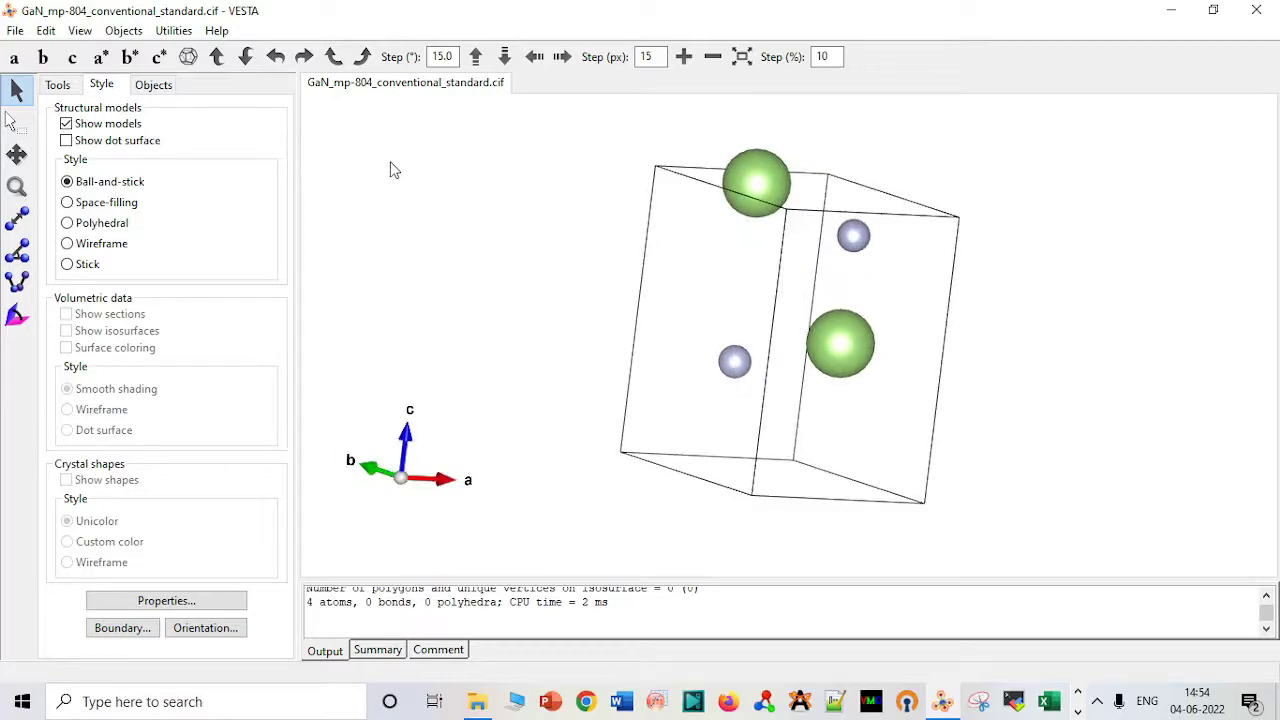
{"action": "left_click", "coordinate": [15, 30]}
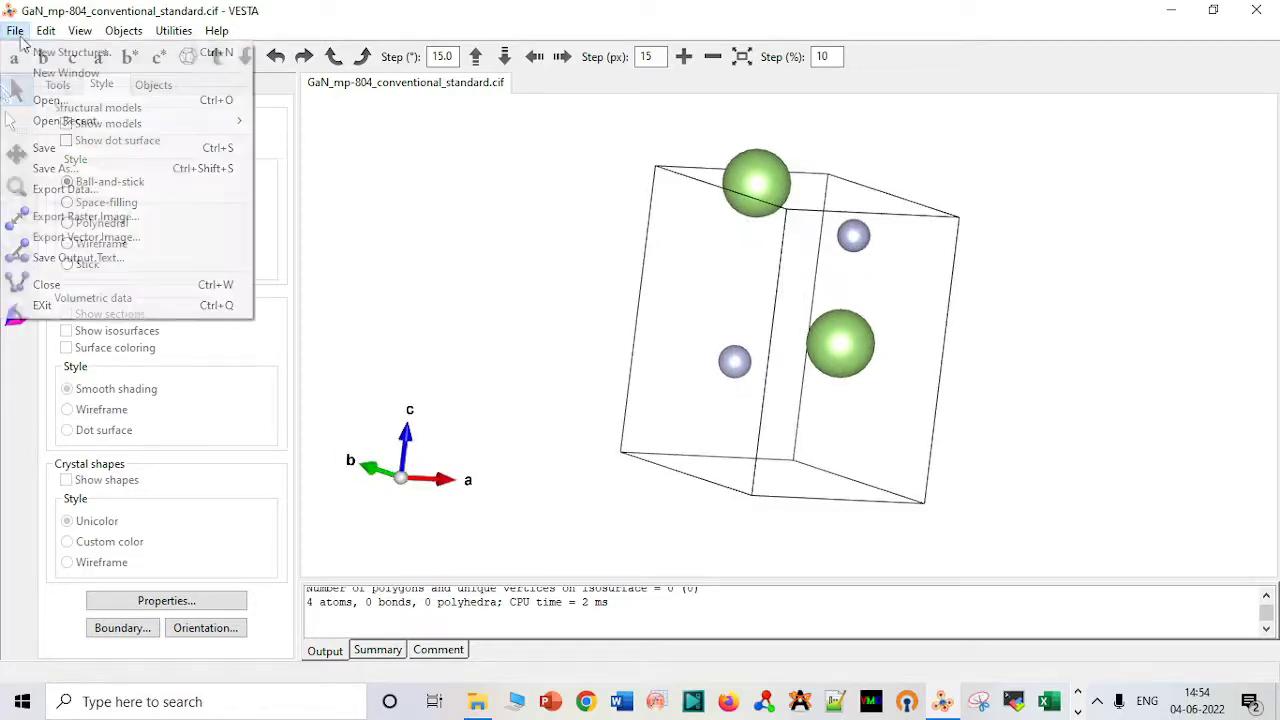
Step: Export the GaN structure as a VASP file named bulk using Cartesian coordinates
{"action": "left_click", "coordinate": [72, 190]}
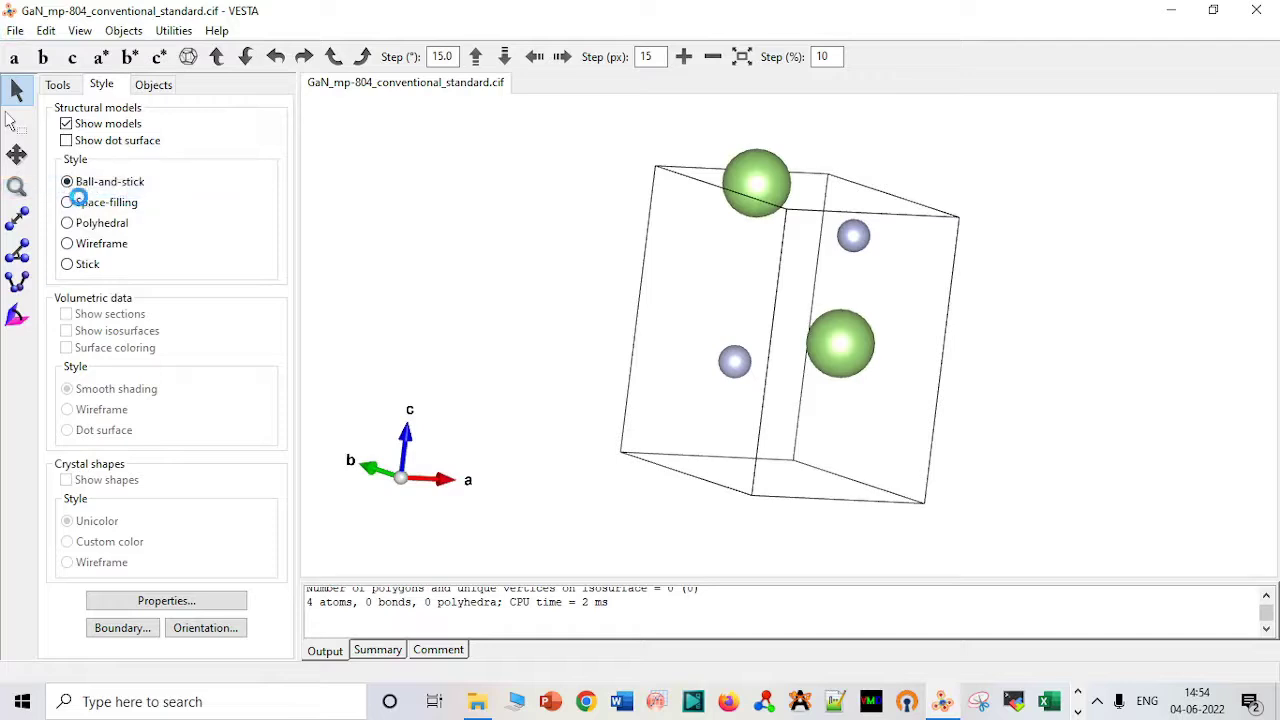
{"action": "type", "text": "bulk"}
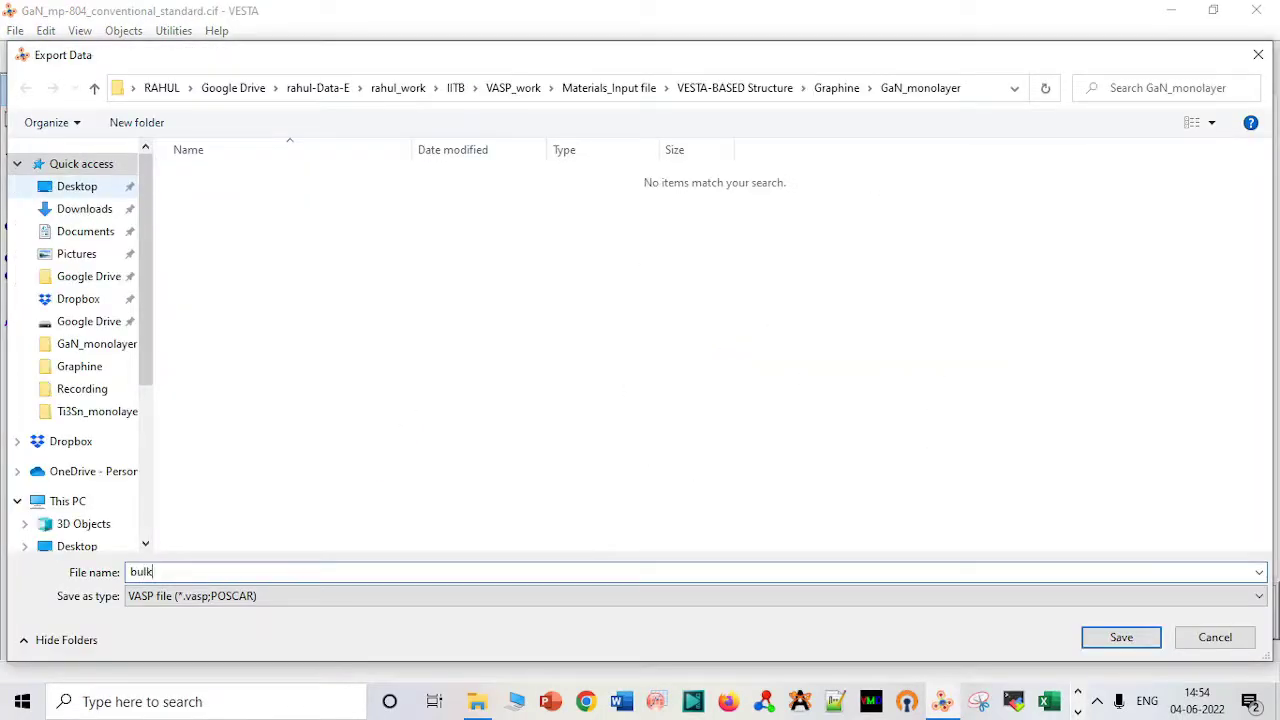
{"action": "key", "text": "Return"}
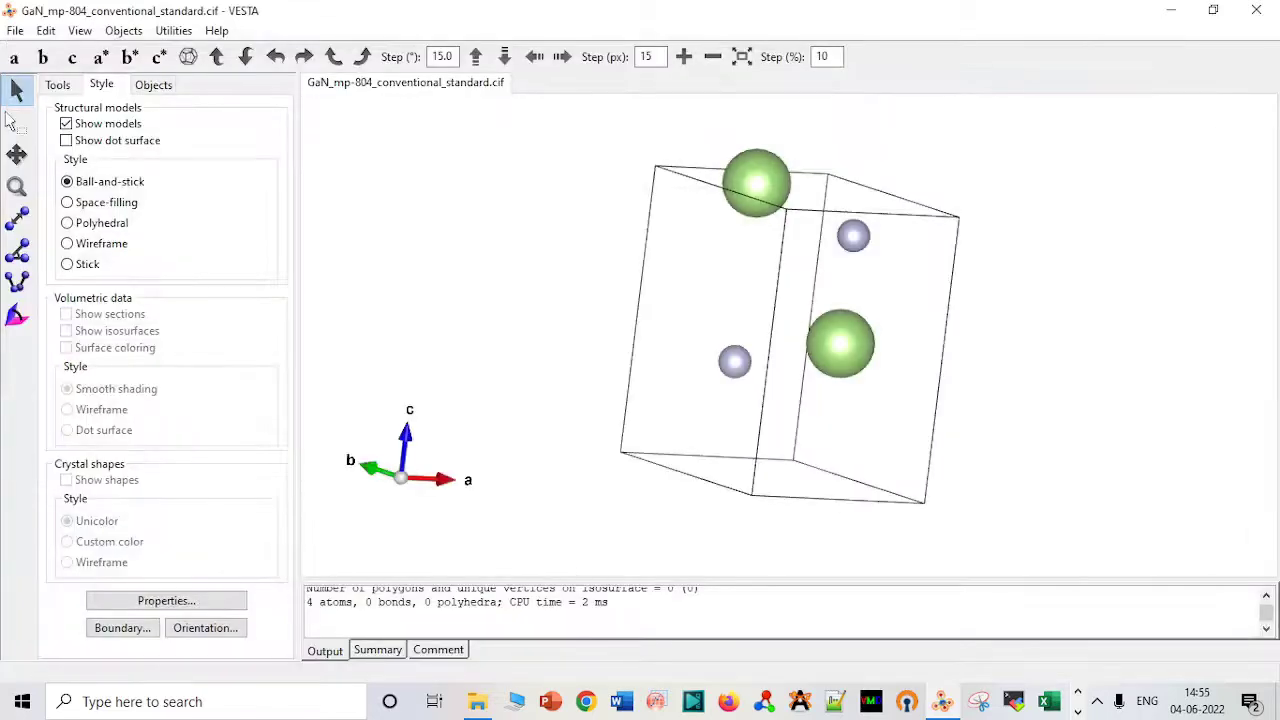
{"action": "left_click", "coordinate": [122, 167]}
Step: Finish the bulk export, then export another VASP copy named mono in Cartesian coordinates
{"action": "left_click", "coordinate": [192, 247]}
{"action": "left_click", "coordinate": [22, 32]}
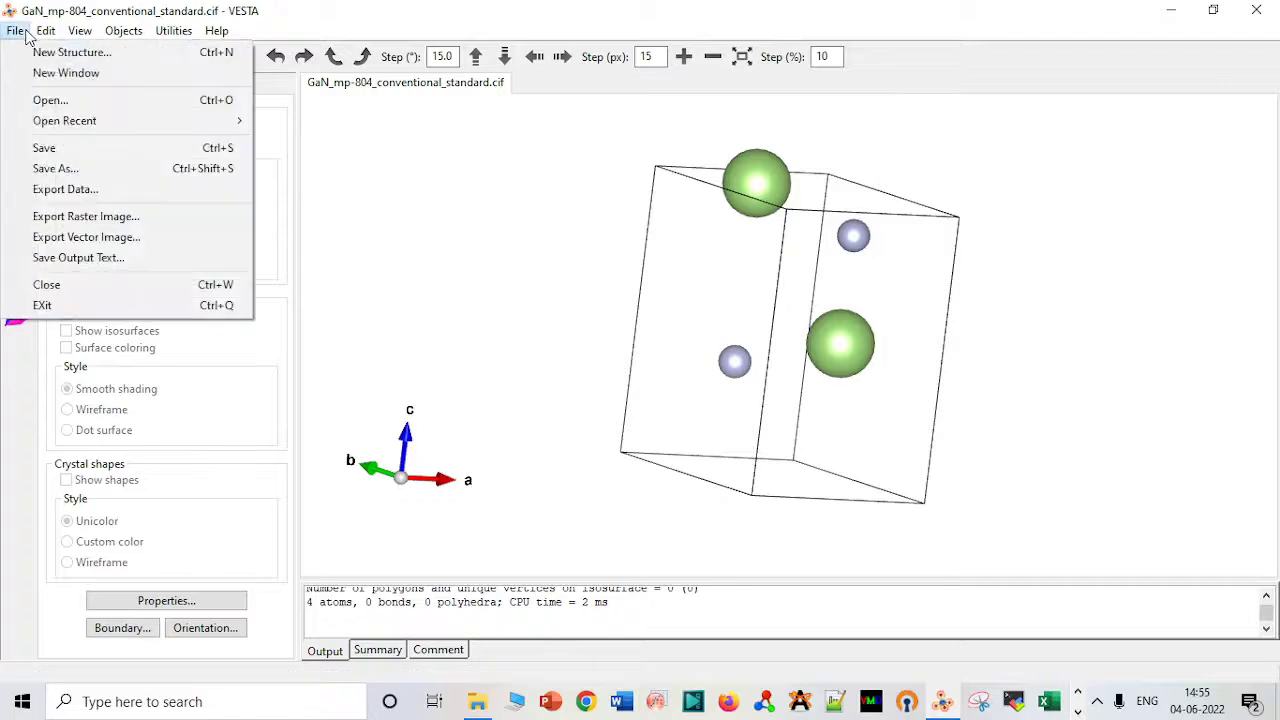
{"action": "left_click", "coordinate": [70, 189]}
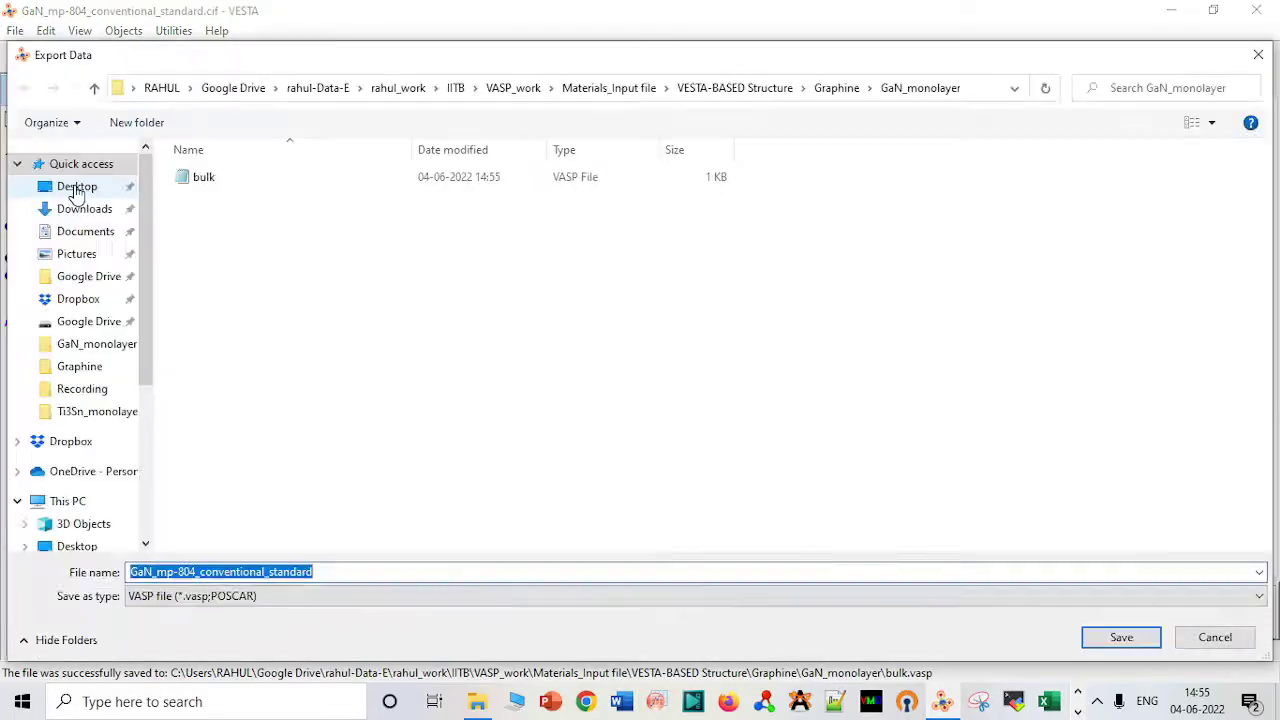
{"action": "type", "text": "mono"}
{"action": "key", "text": "Return"}
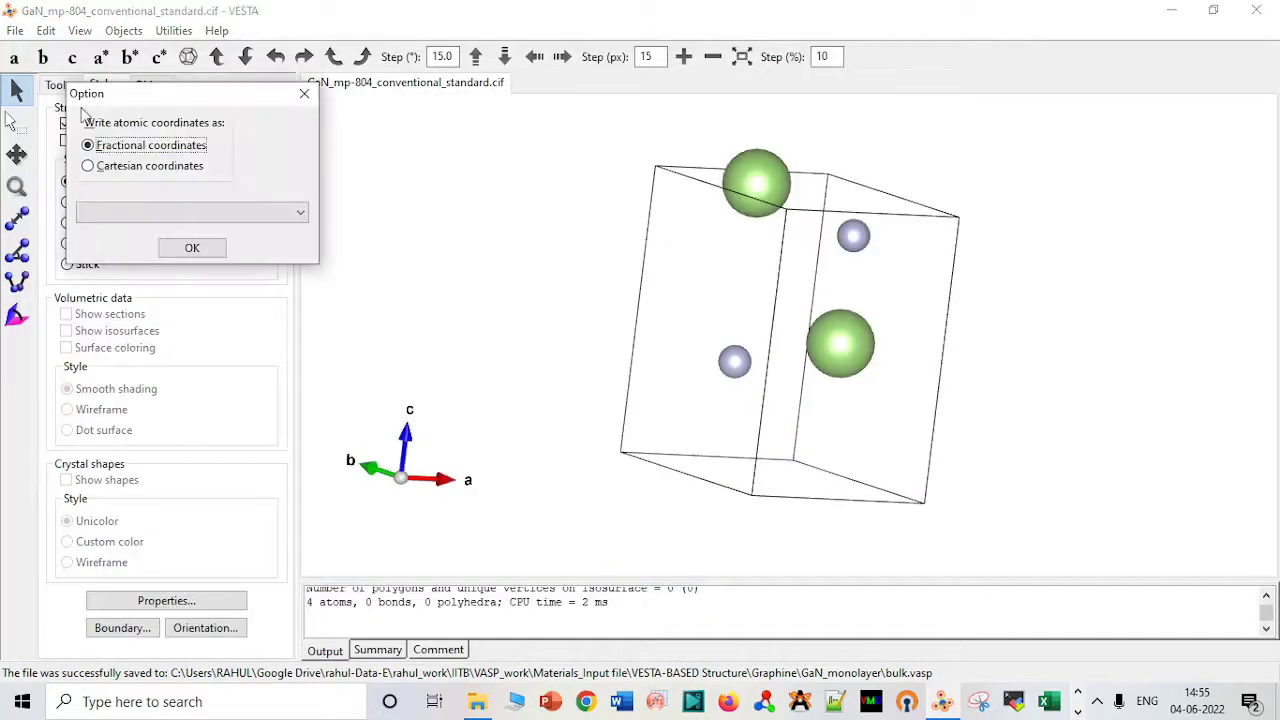
{"action": "left_click", "coordinate": [112, 168]}
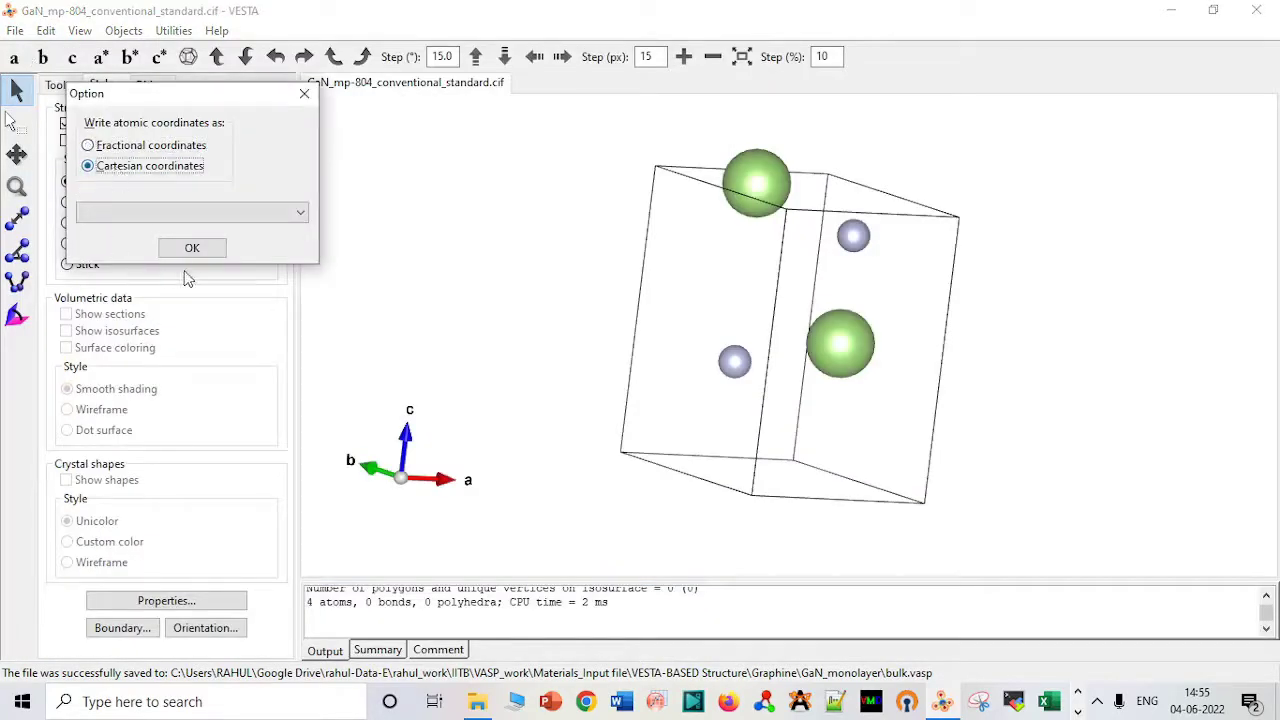
{"action": "left_click", "coordinate": [206, 249]}
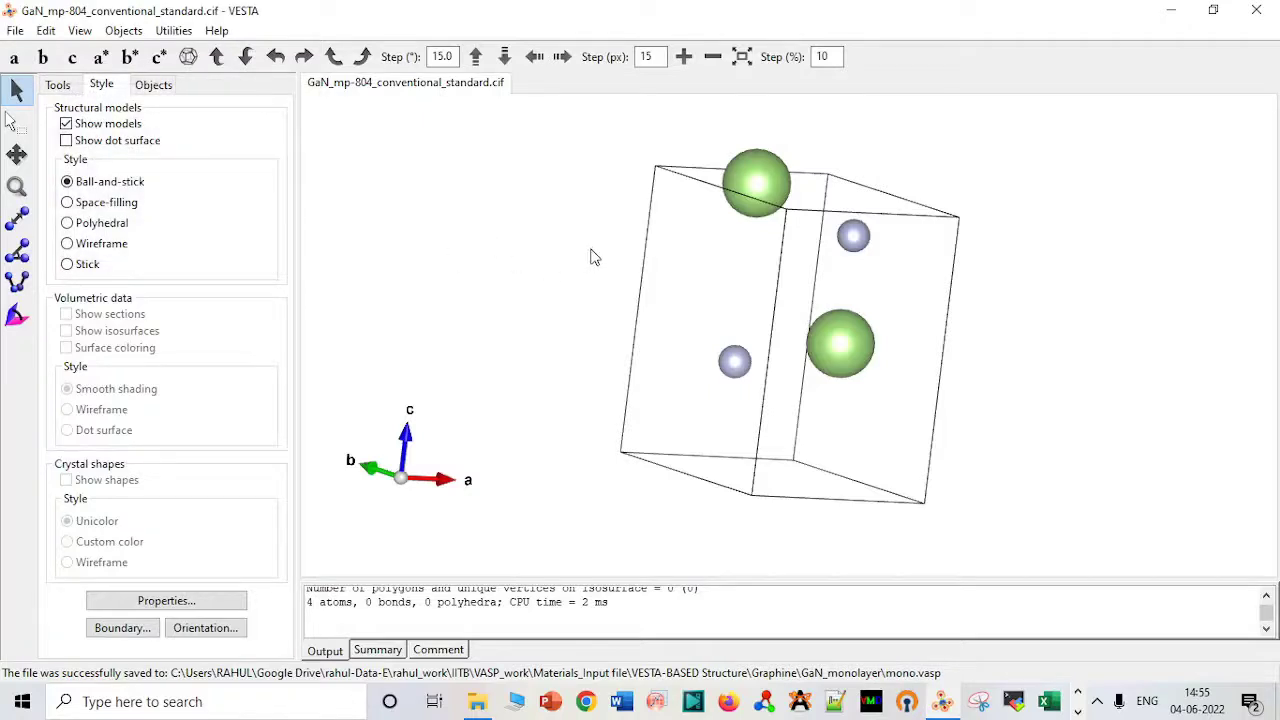
Step: Box-select the upper Ga and N atoms and delete them, leaving one Ga–N pair
{"action": "mouse_move", "coordinate": [591, 254]}
{"action": "left_mouse_down"}
{"action": "mouse_move", "coordinate": [560, 217]}
{"action": "mouse_move", "coordinate": [615, 220]}
{"action": "mouse_move", "coordinate": [646, 277]}
{"action": "mouse_move", "coordinate": [563, 234]}
{"action": "mouse_move", "coordinate": [602, 233]}
{"action": "left_mouse_up"}
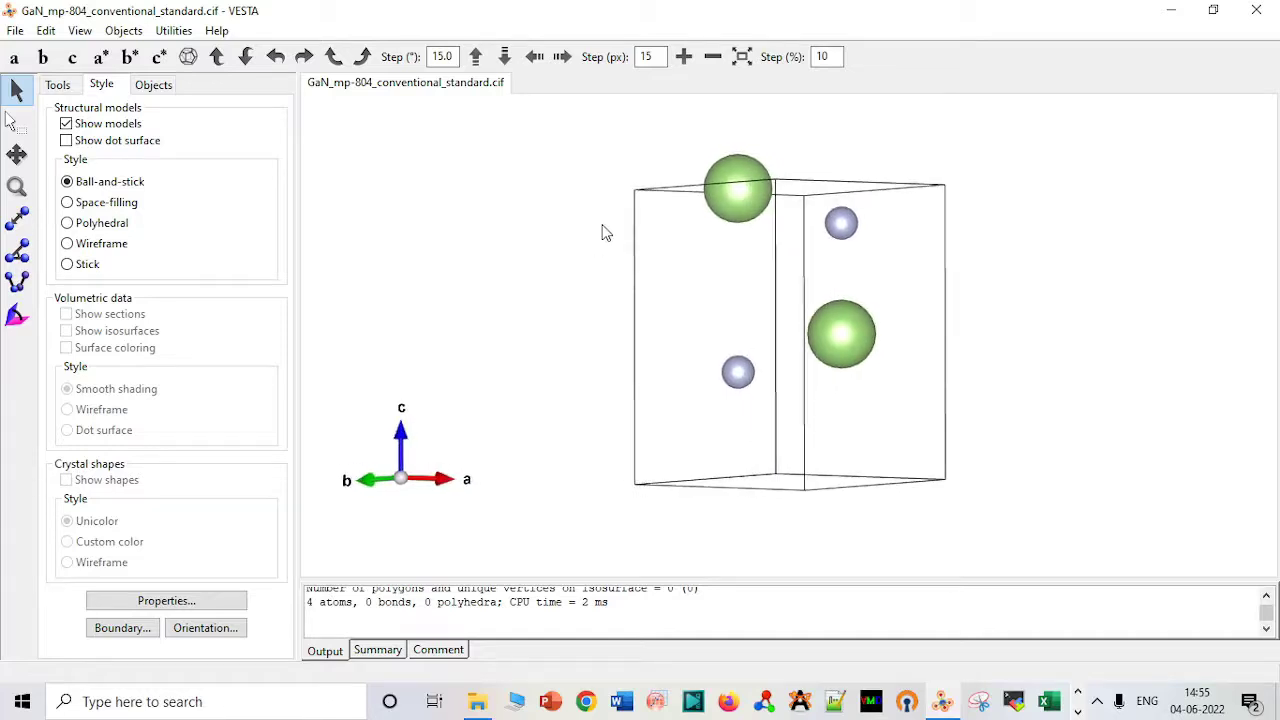
{"action": "left_click", "coordinate": [16, 121]}
{"action": "left_click_drag", "start_coordinate": [677, 138], "coordinate": [890, 276]}
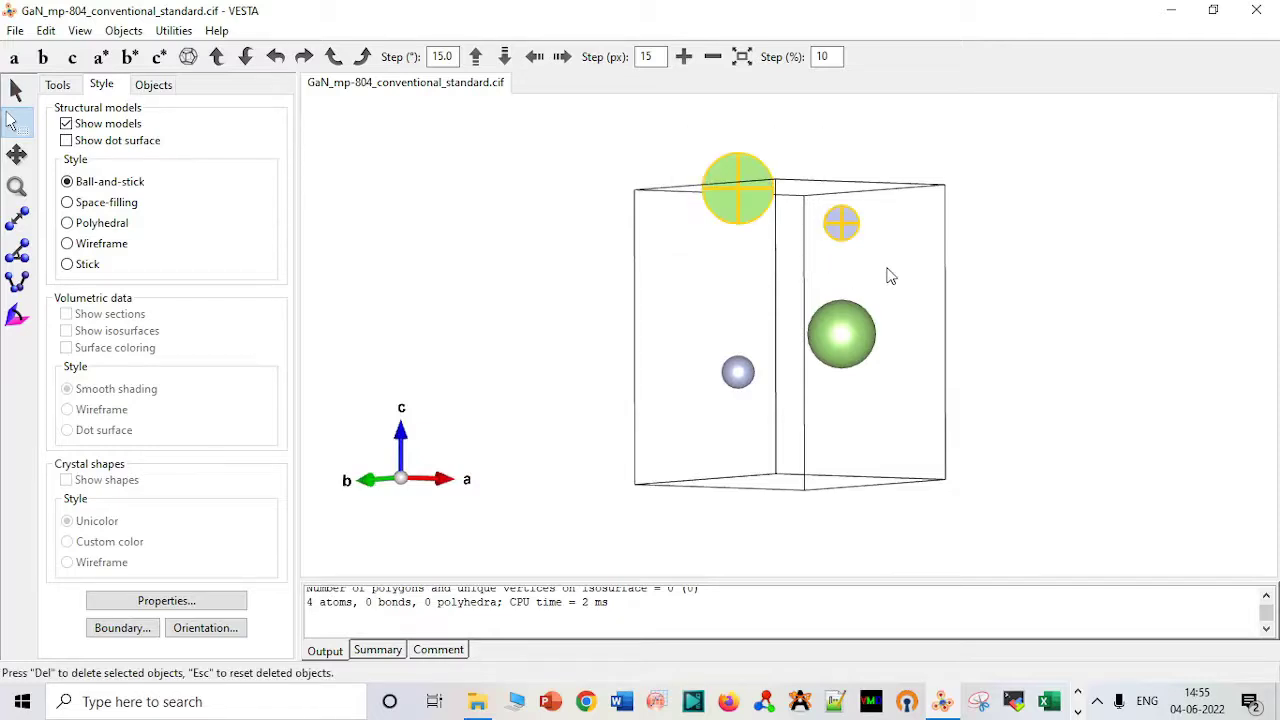
{"action": "key", "text": "Delete"}
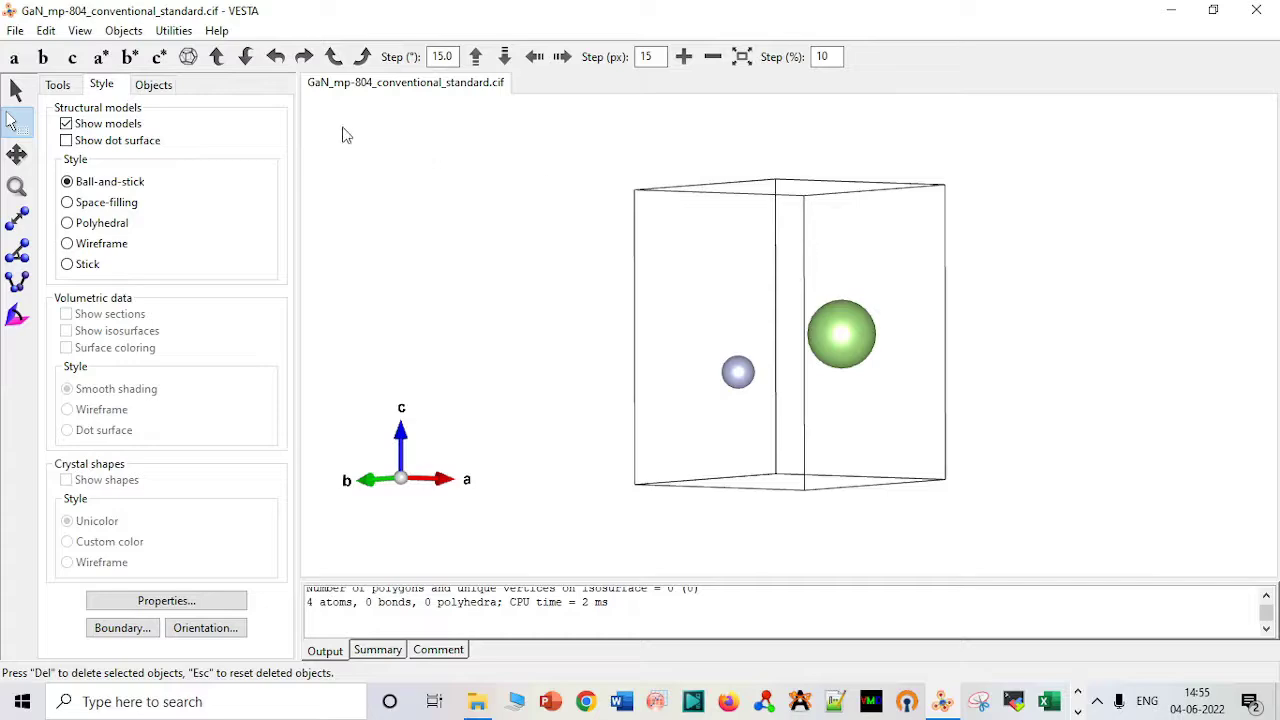
{"action": "left_click", "coordinate": [22, 32]}
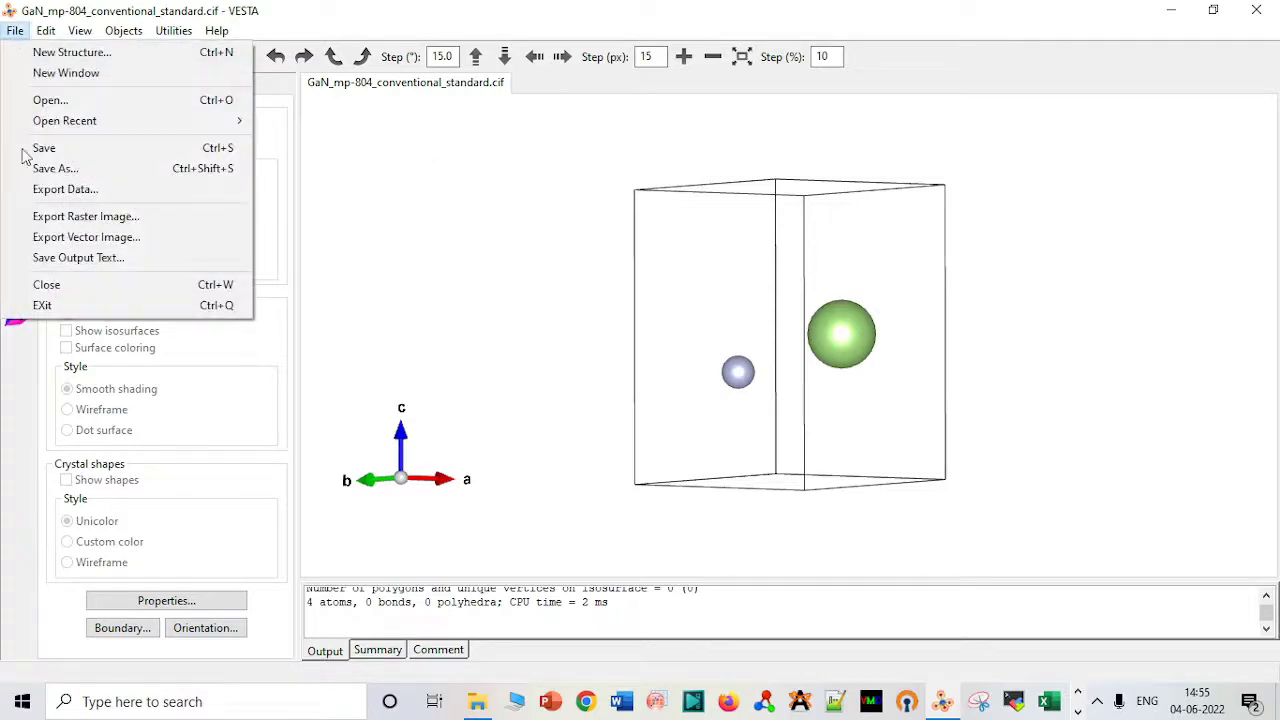
Step: Export the two-atom structure as xyz.xyz in XYZ format, without hidden atoms
{"action": "left_click", "coordinate": [86, 189]}
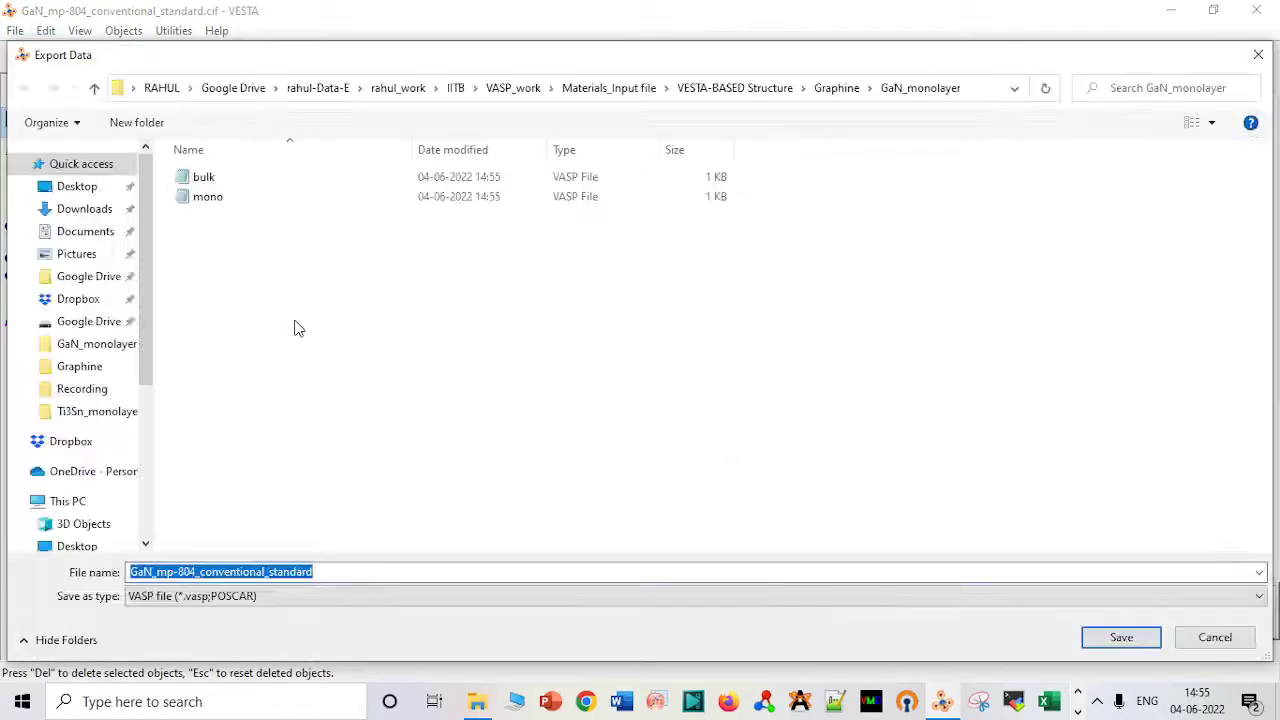
{"action": "type", "text": "xyz"}
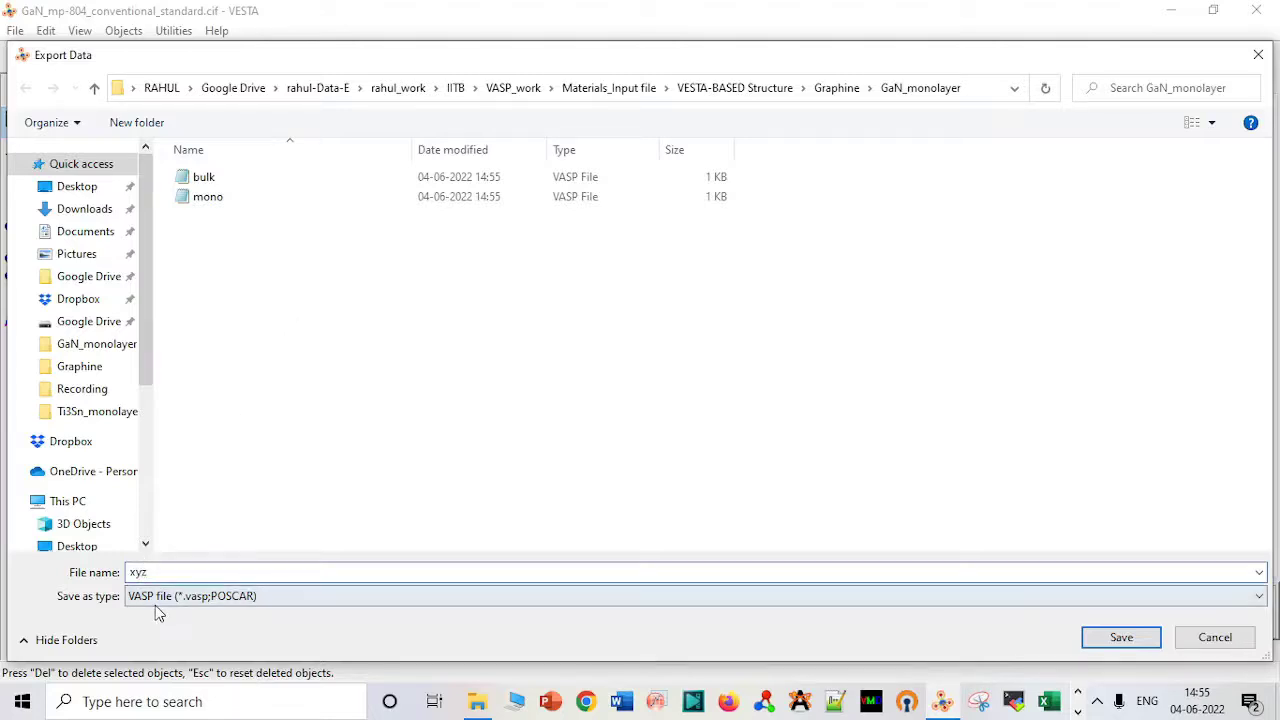
{"action": "left_click", "coordinate": [155, 603]}
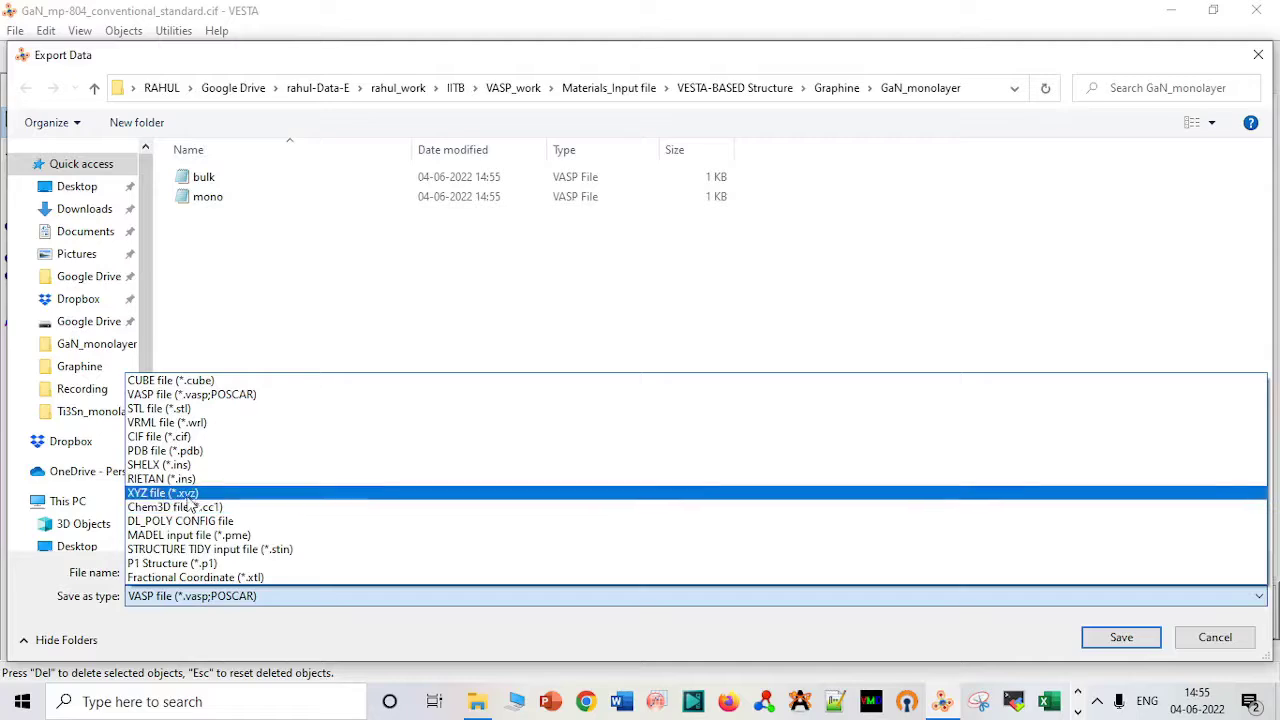
{"action": "left_click", "coordinate": [190, 494]}
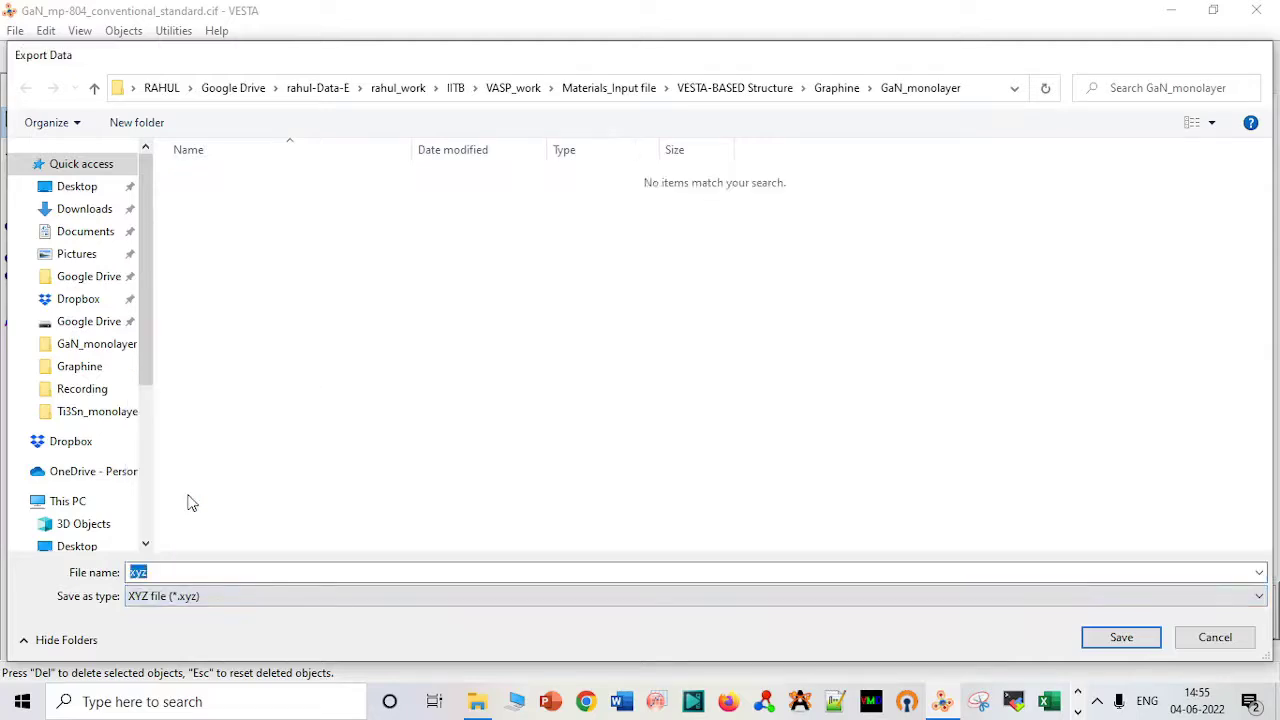
{"action": "key", "text": "Return"}
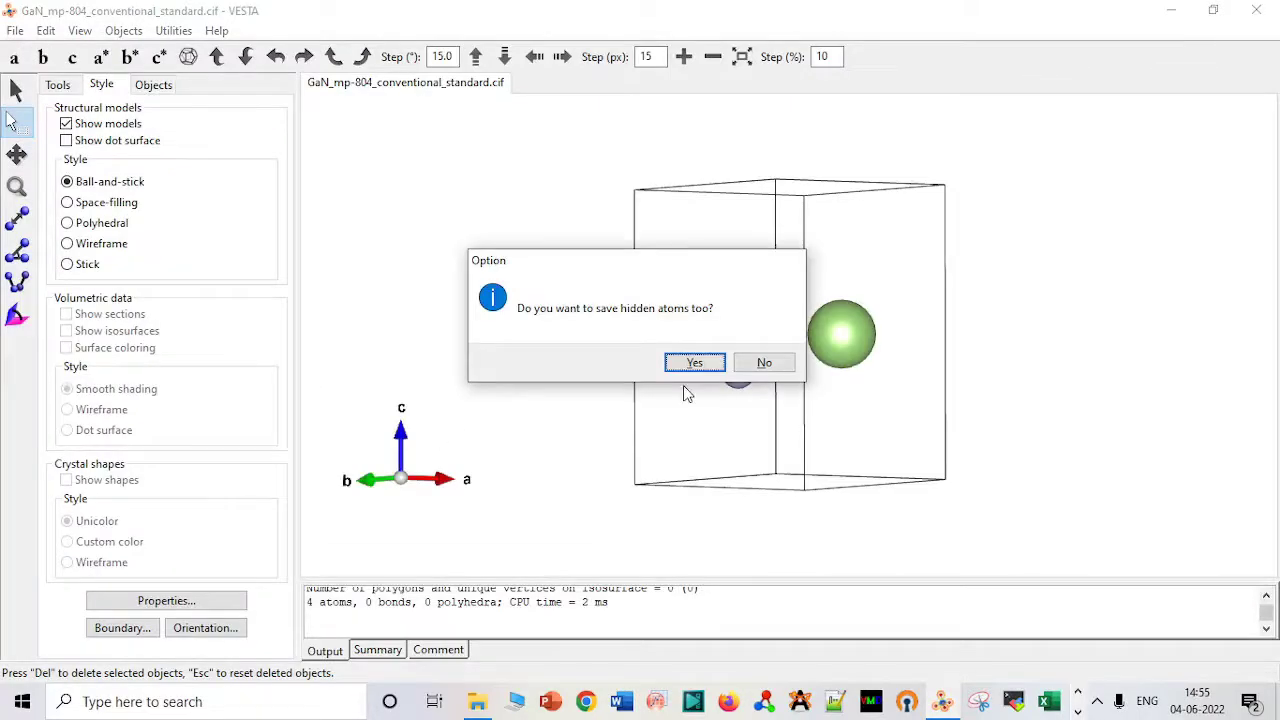
{"action": "left_click", "coordinate": [758, 364]}
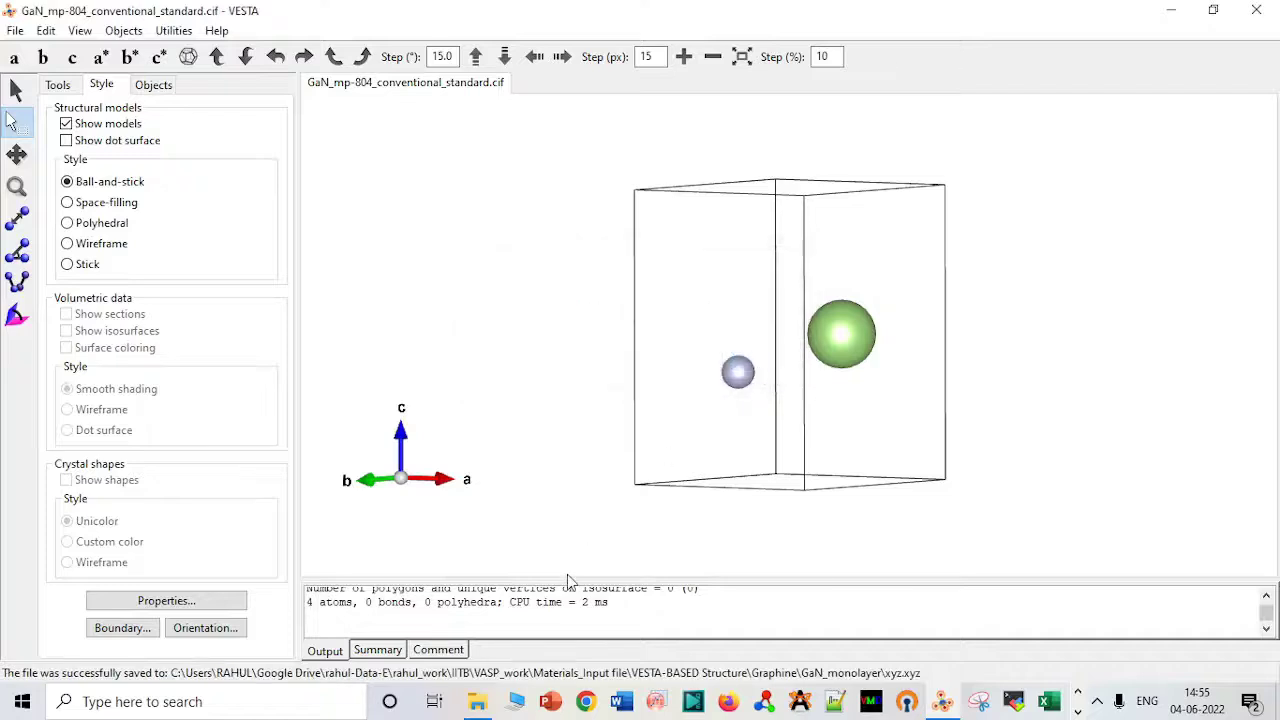
Step: Open xyz in Notepad, copy its Ga and N coordinate lines, then close it
{"action": "left_click", "coordinate": [477, 701]}
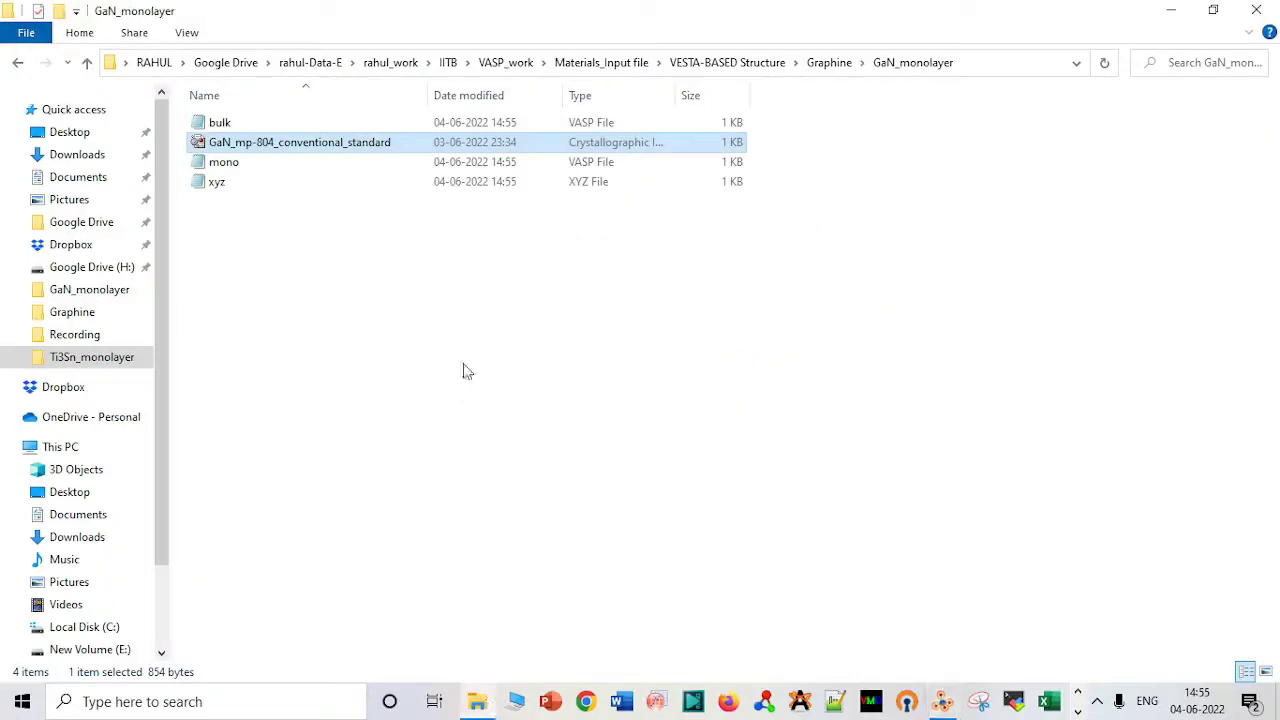
{"action": "double_click", "coordinate": [327, 180]}
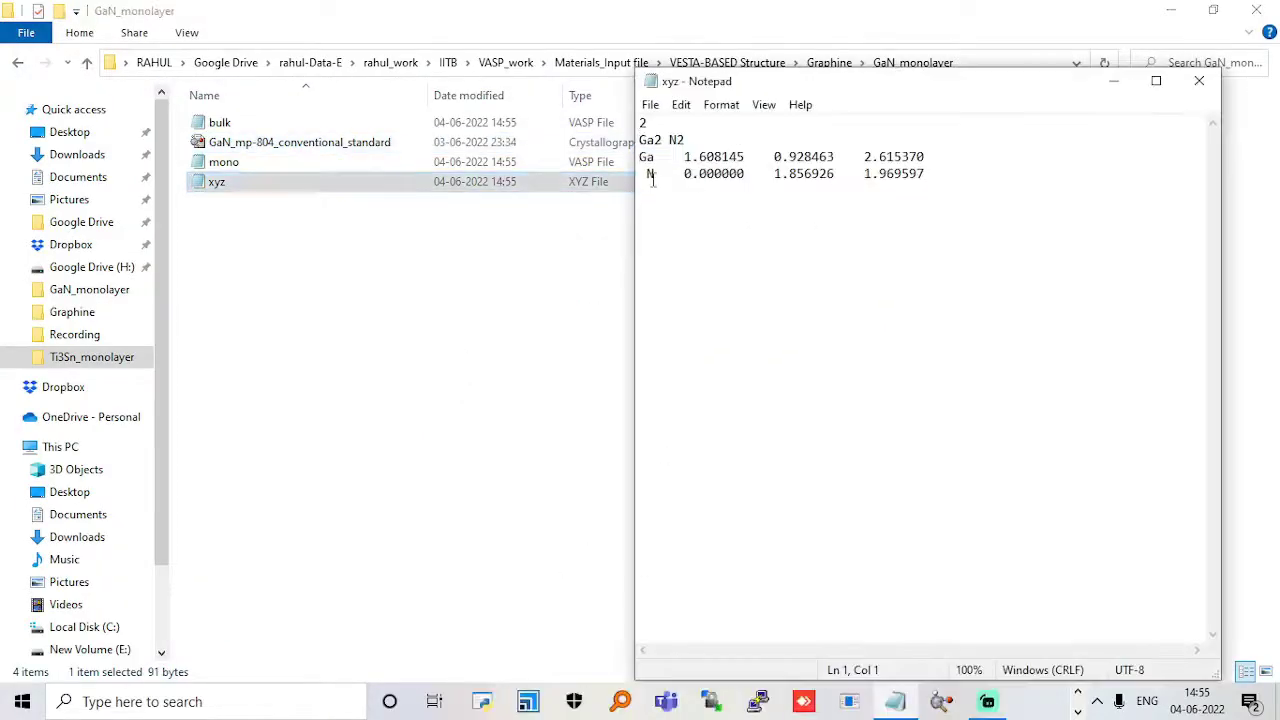
{"action": "left_click_drag", "start_coordinate": [640, 157], "coordinate": [1004, 234]}
{"action": "key", "text": "ctrl+c"}
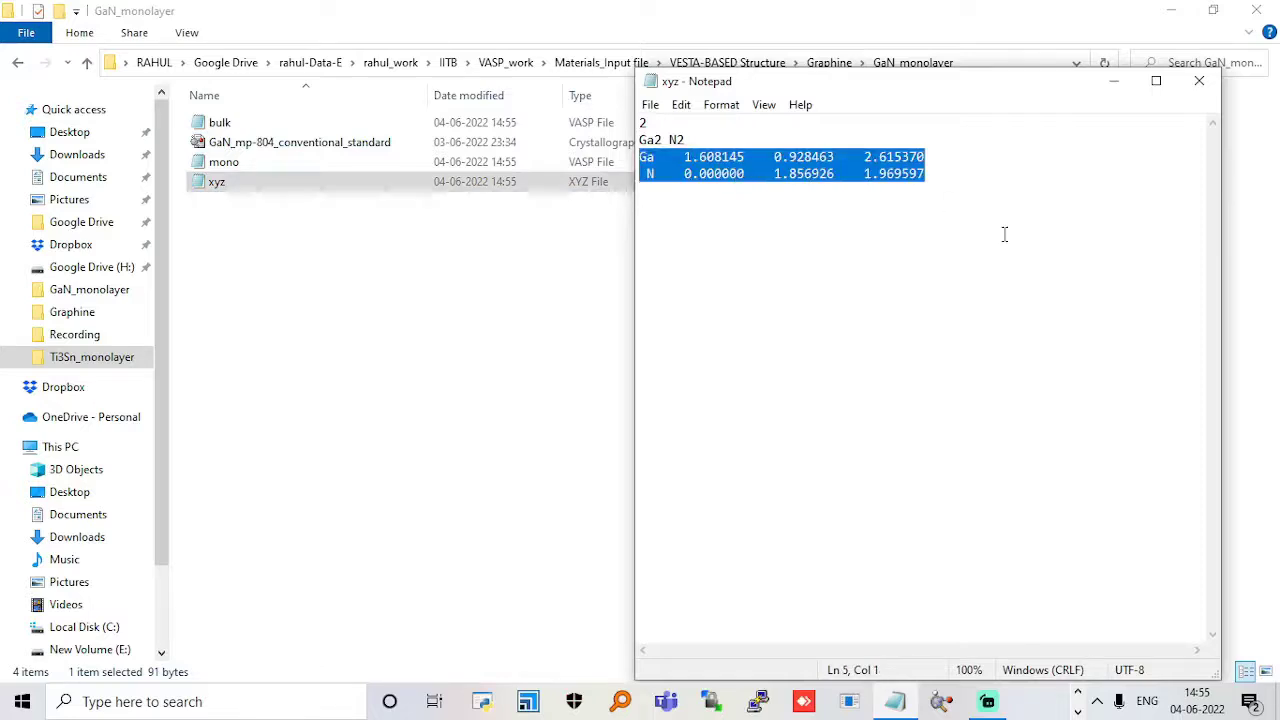
{"action": "left_click", "coordinate": [1199, 80]}
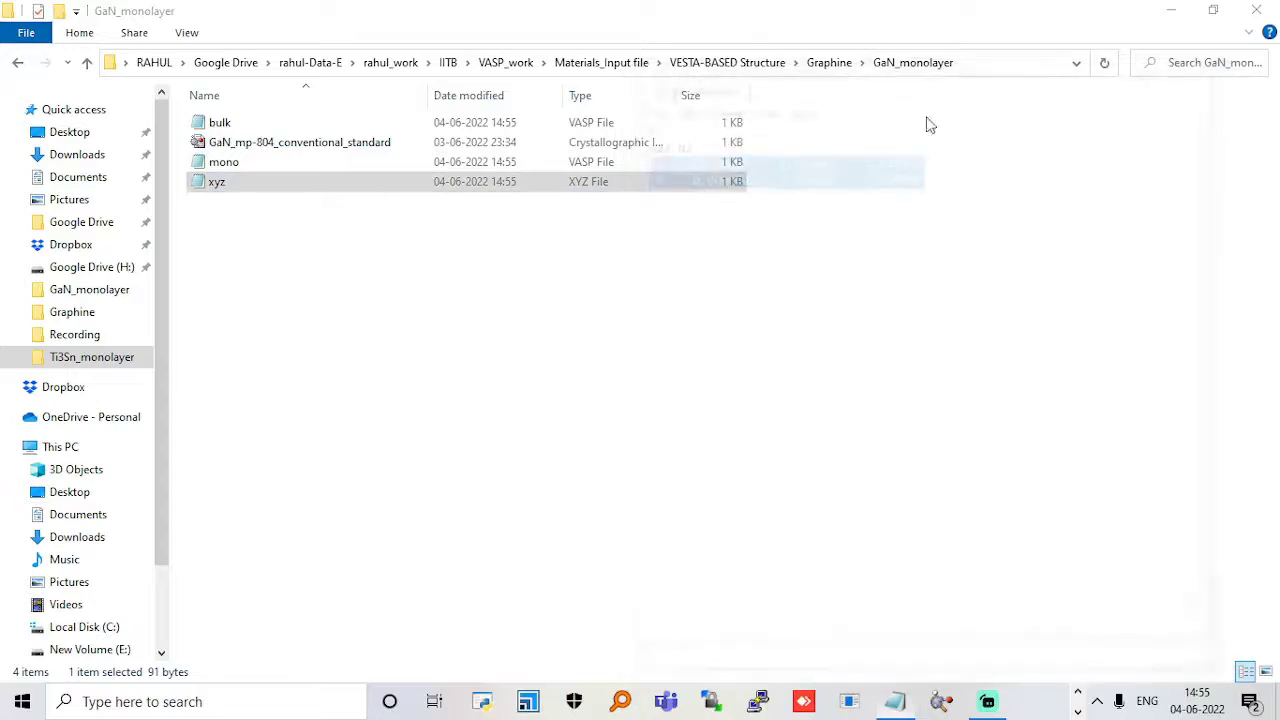
Step: Open mono in Notepad and replace its four coordinate lines with the copied Ga and N lines
{"action": "double_click", "coordinate": [634, 164]}
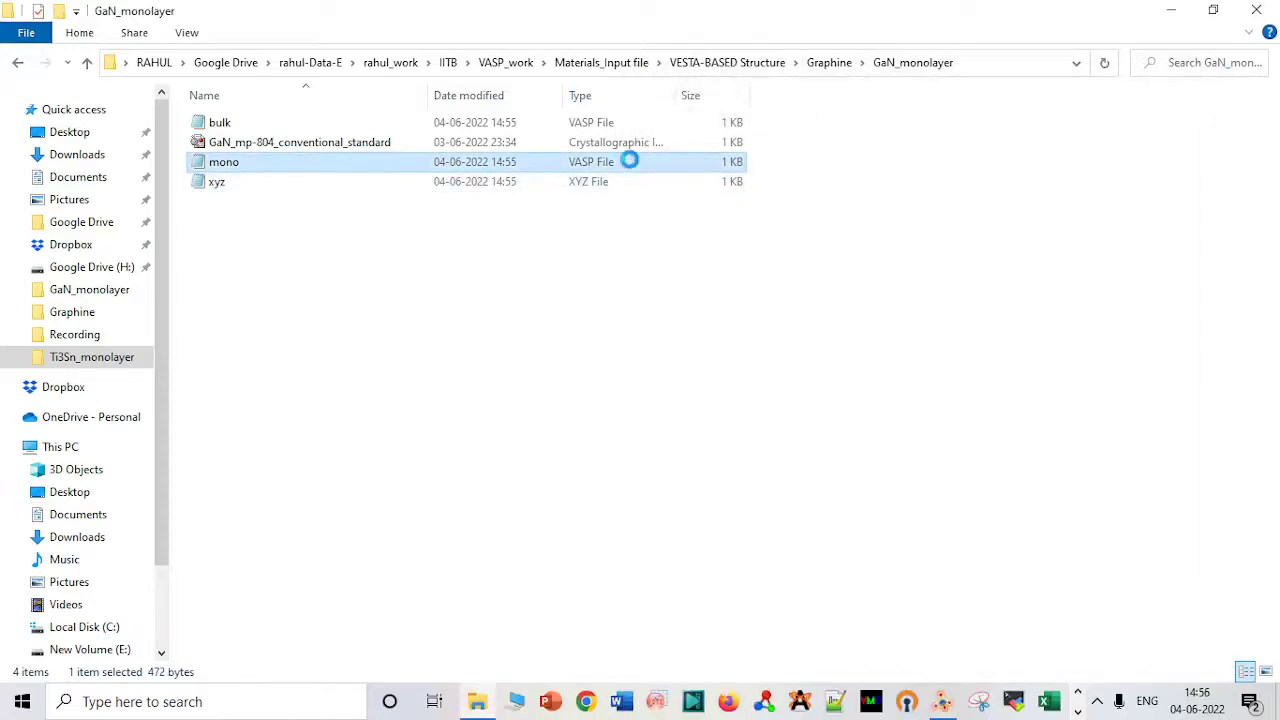
{"action": "left_click", "coordinate": [673, 273]}
{"action": "key", "text": "Up"}
{"action": "left_click_drag", "start_coordinate": [673, 268], "coordinate": [816, 325]}
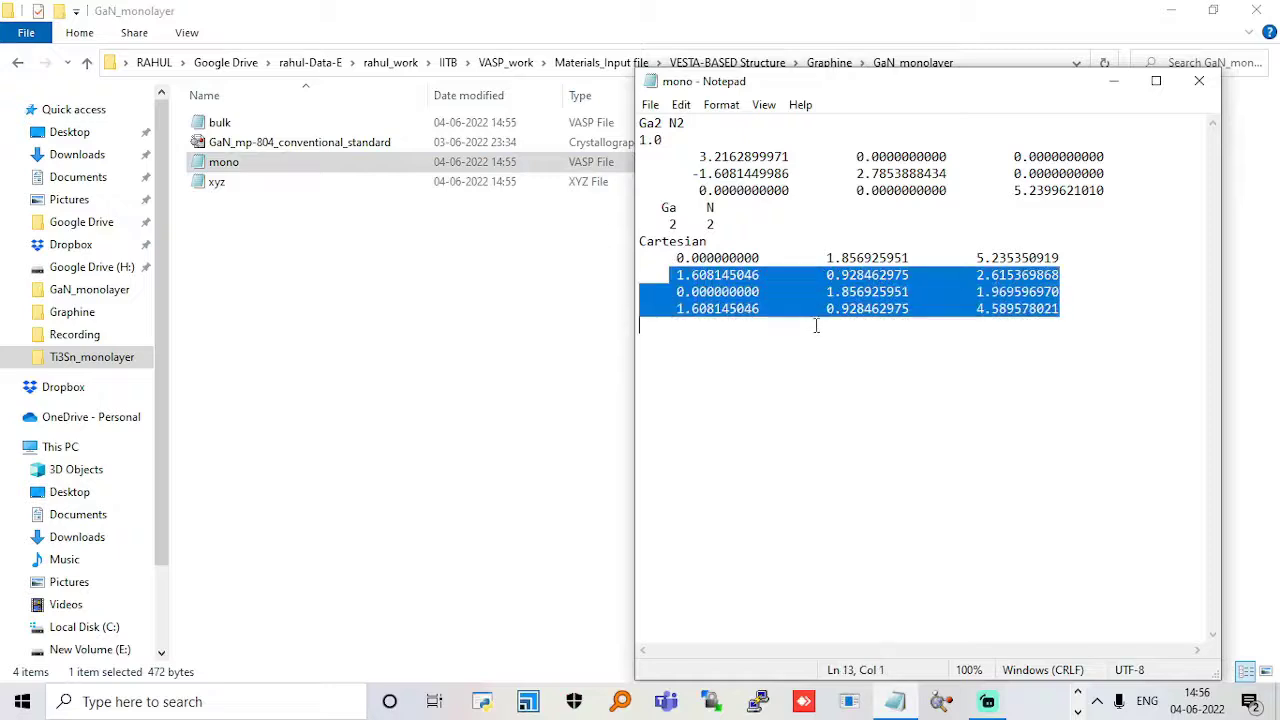
{"action": "left_click", "coordinate": [648, 260]}
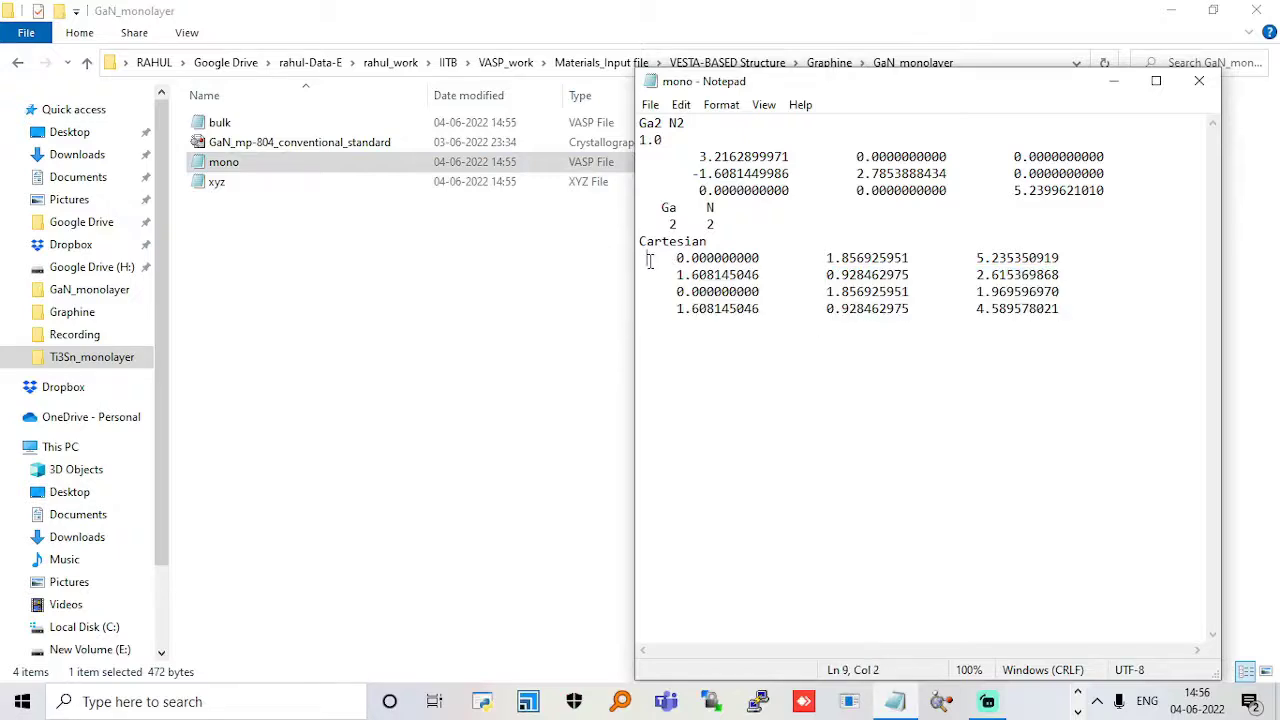
{"action": "left_click_drag", "start_coordinate": [649, 261], "coordinate": [846, 330]}
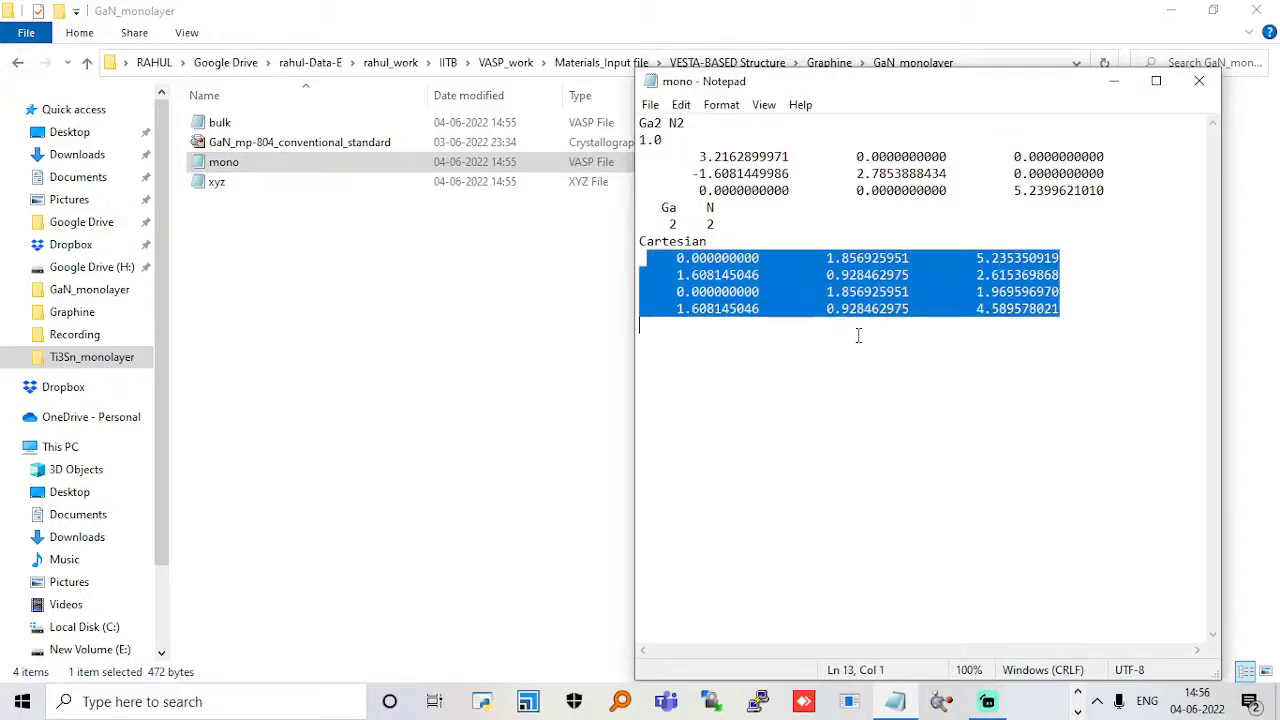
{"action": "key", "text": "ctrl+v"}
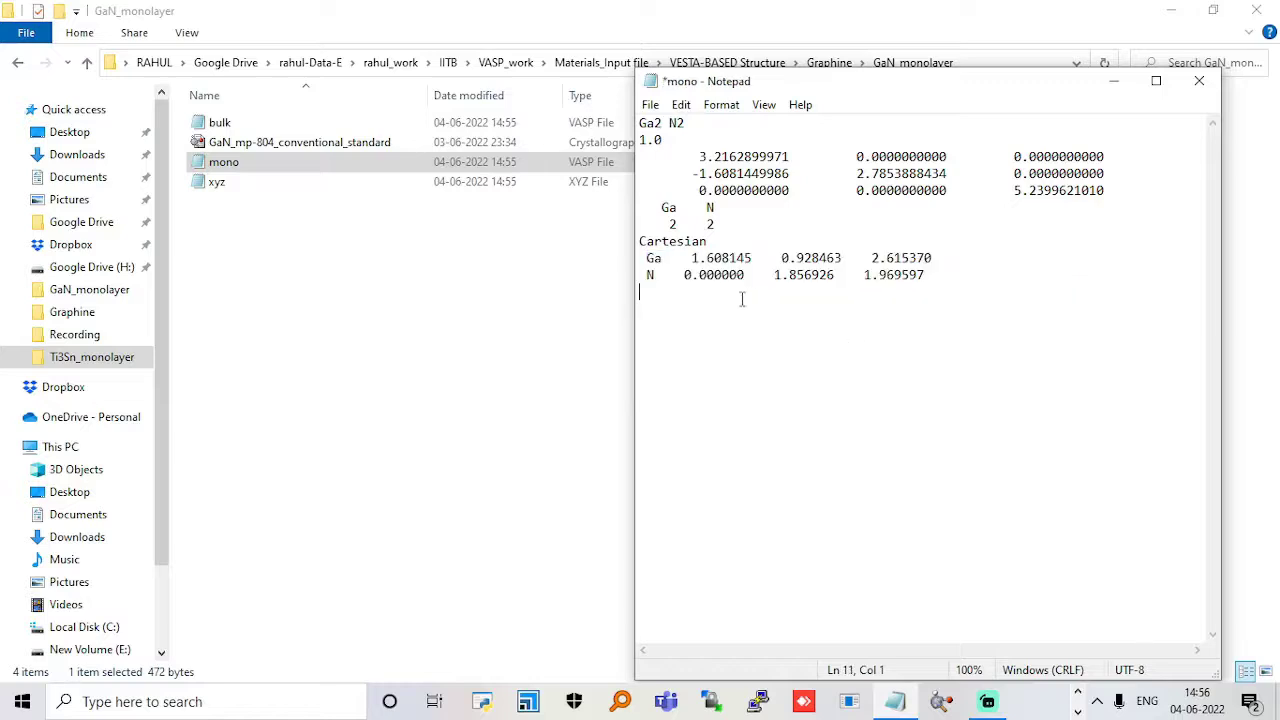
Step: Strip the Ga and N element labels from the two pasted coordinate lines
{"action": "left_click", "coordinate": [692, 262]}
{"action": "key", "text": "BackSpace"}
{"action": "key", "text": "BackSpace"}
{"action": "key", "text": "BackSpace"}
{"action": "key", "text": "BackSpace"}
{"action": "key", "text": "BackSpace"}
{"action": "key", "text": "BackSpace"}
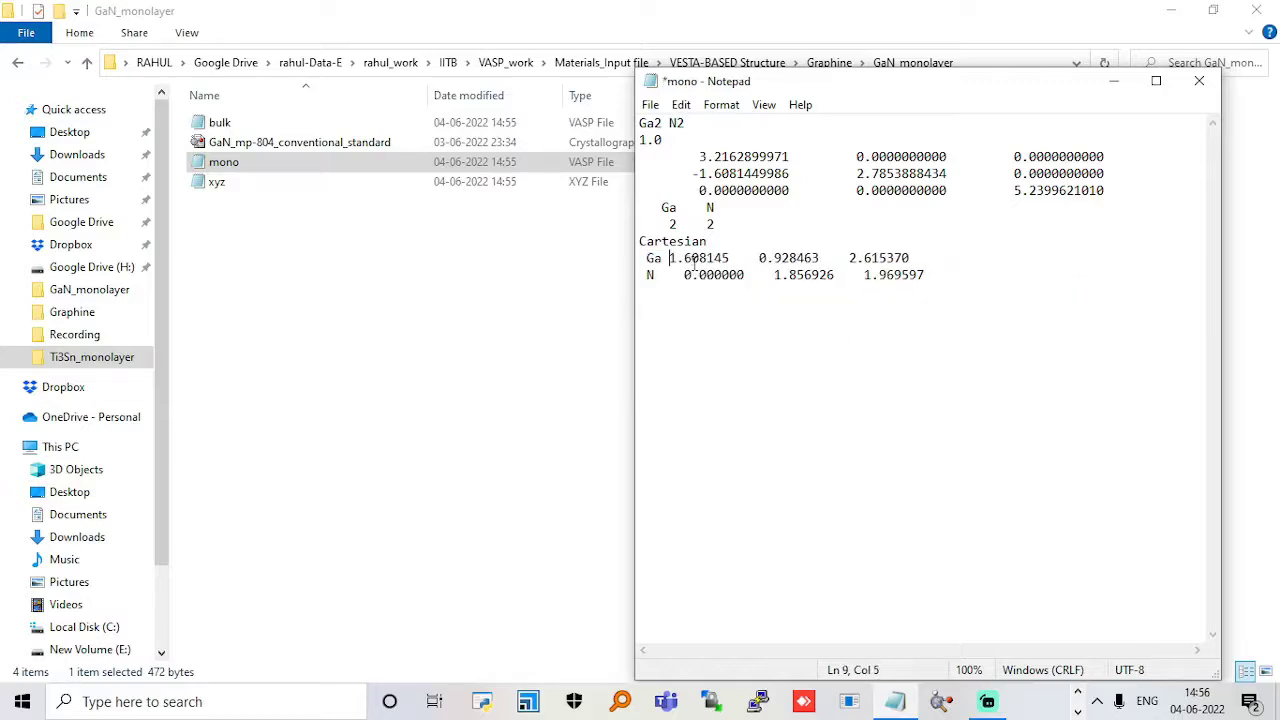
{"action": "key", "text": "BackSpace"}
{"action": "key", "text": "Down"}
{"action": "key", "text": "Delete"}
{"action": "key", "text": "Delete"}
{"action": "key", "text": "Delete"}
{"action": "key", "text": "Delete"}
{"action": "key", "text": "Delete"}
{"action": "key", "text": "Delete"}
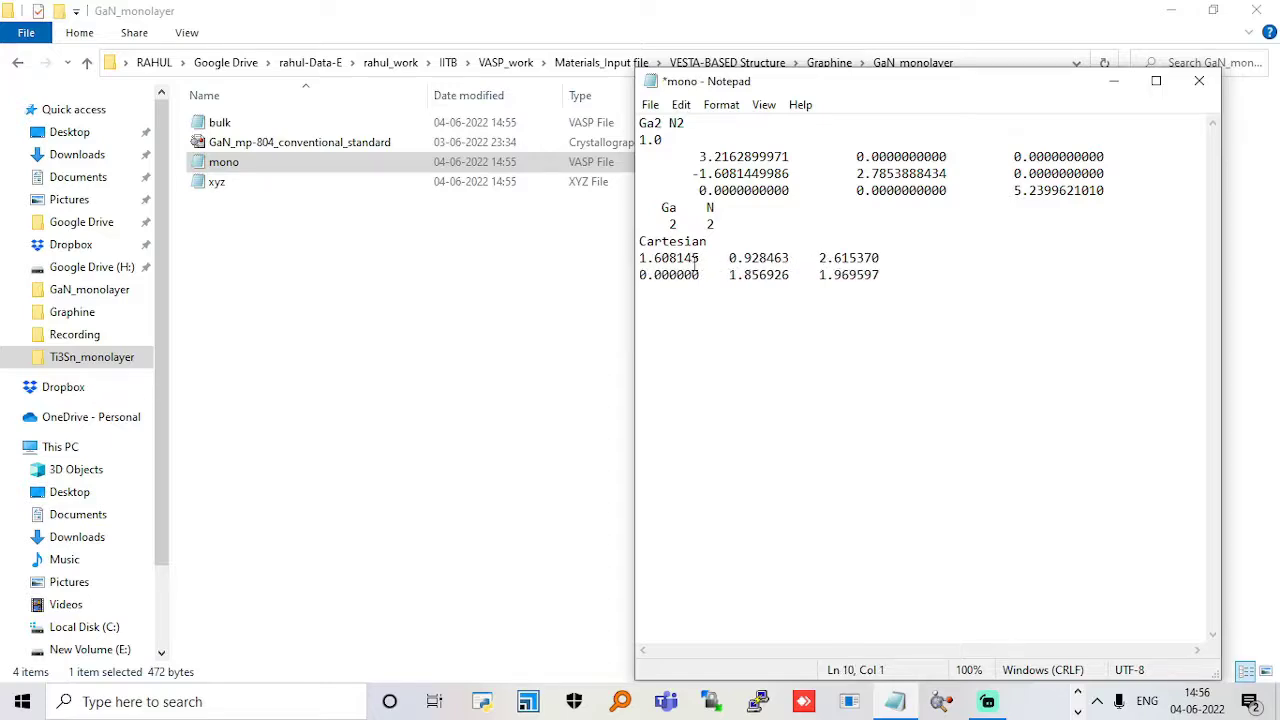
Step: Change the atom counts from 2 2 to 1 1, then save and close mono
{"action": "left_click", "coordinate": [672, 226]}
{"action": "key", "text": "Delete"}
{"action": "type", "text": "1"}
{"action": "left_click", "coordinate": [715, 224]}
{"action": "key", "text": "BackSpace"}
{"action": "key", "text": "ctrl+s"}
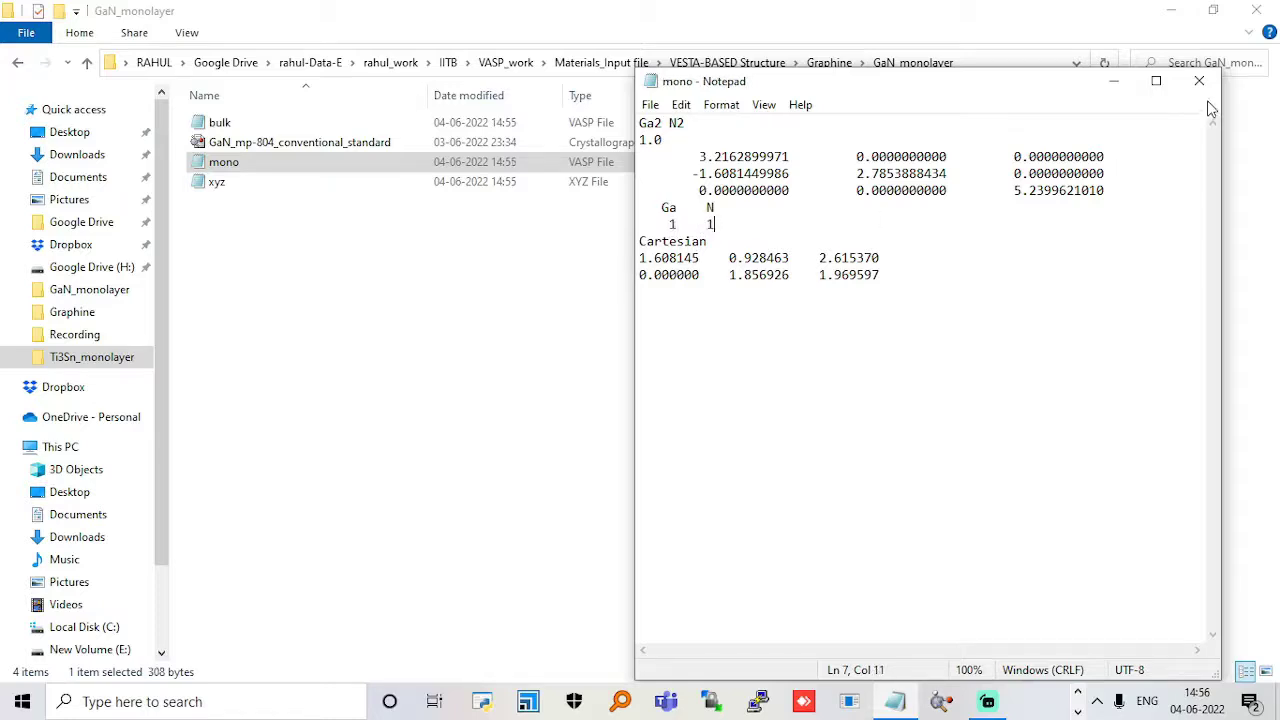
{"action": "left_click", "coordinate": [1199, 81]}
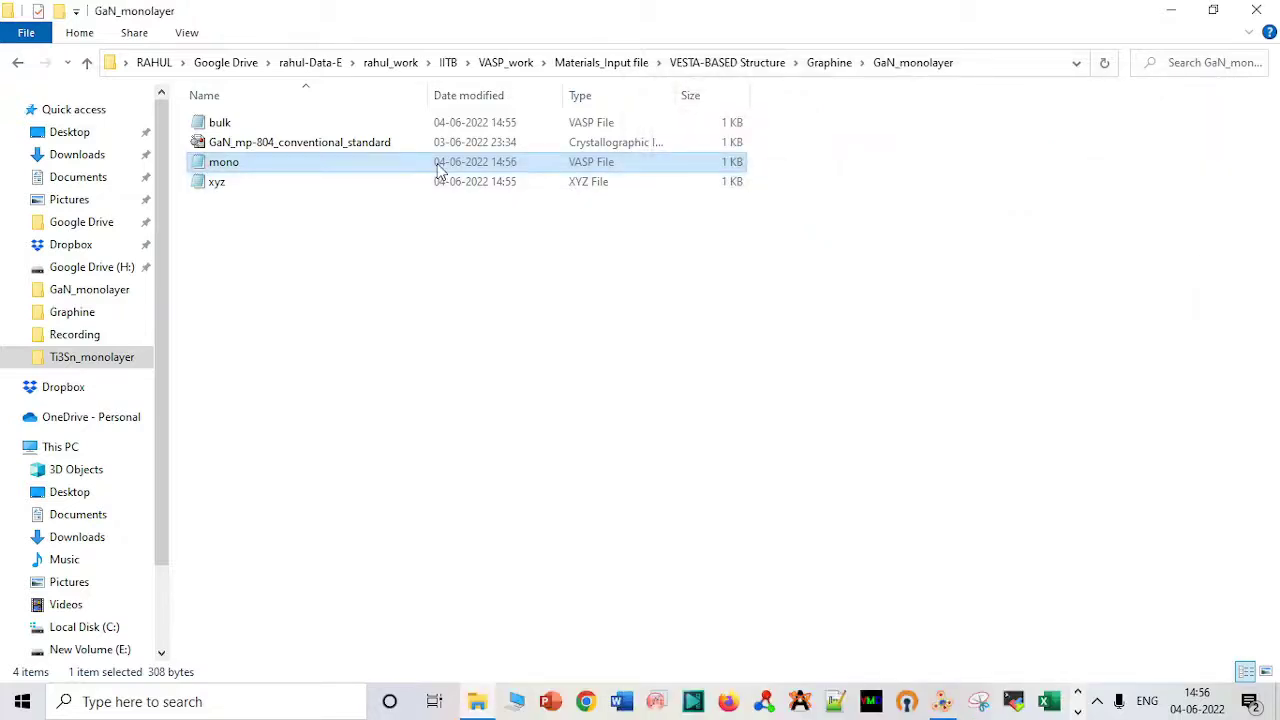
Step: Load mono into VESTA, tilt the two-atom cell, and bring up the Boundary settings
{"action": "left_click_drag", "start_coordinate": [440, 170], "coordinate": [1029, 371]}
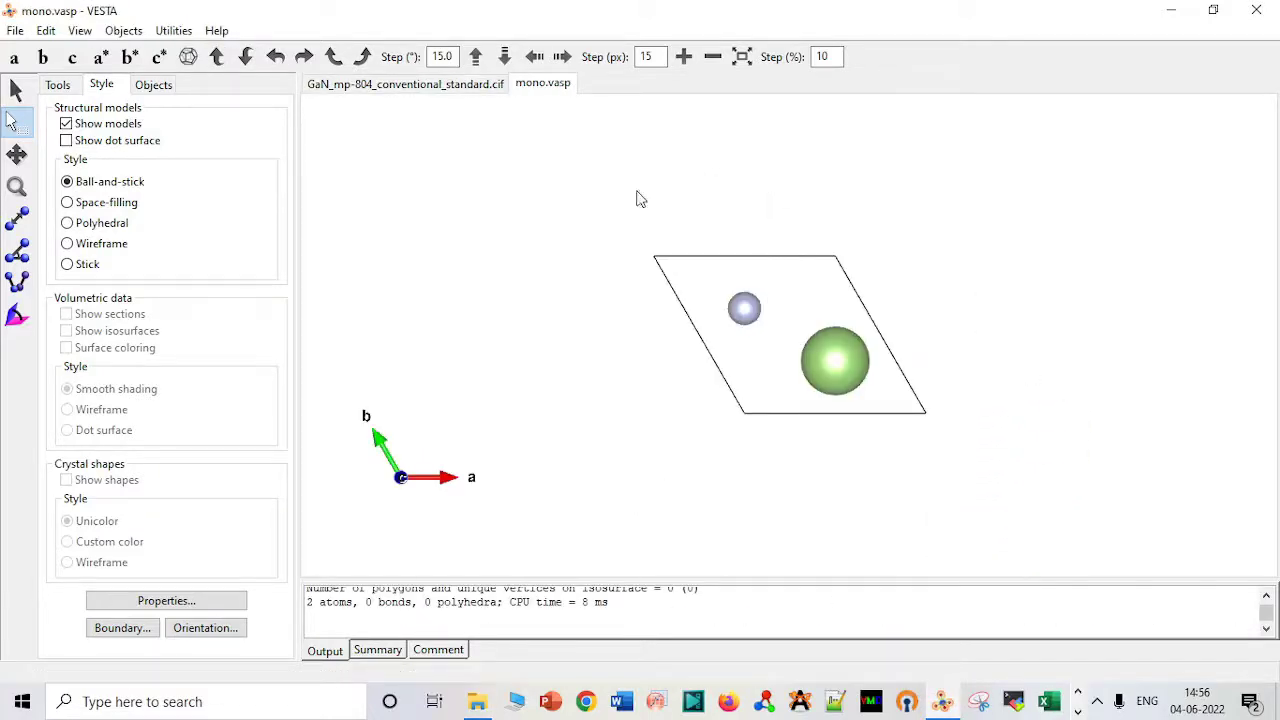
{"action": "left_click", "coordinate": [16, 90]}
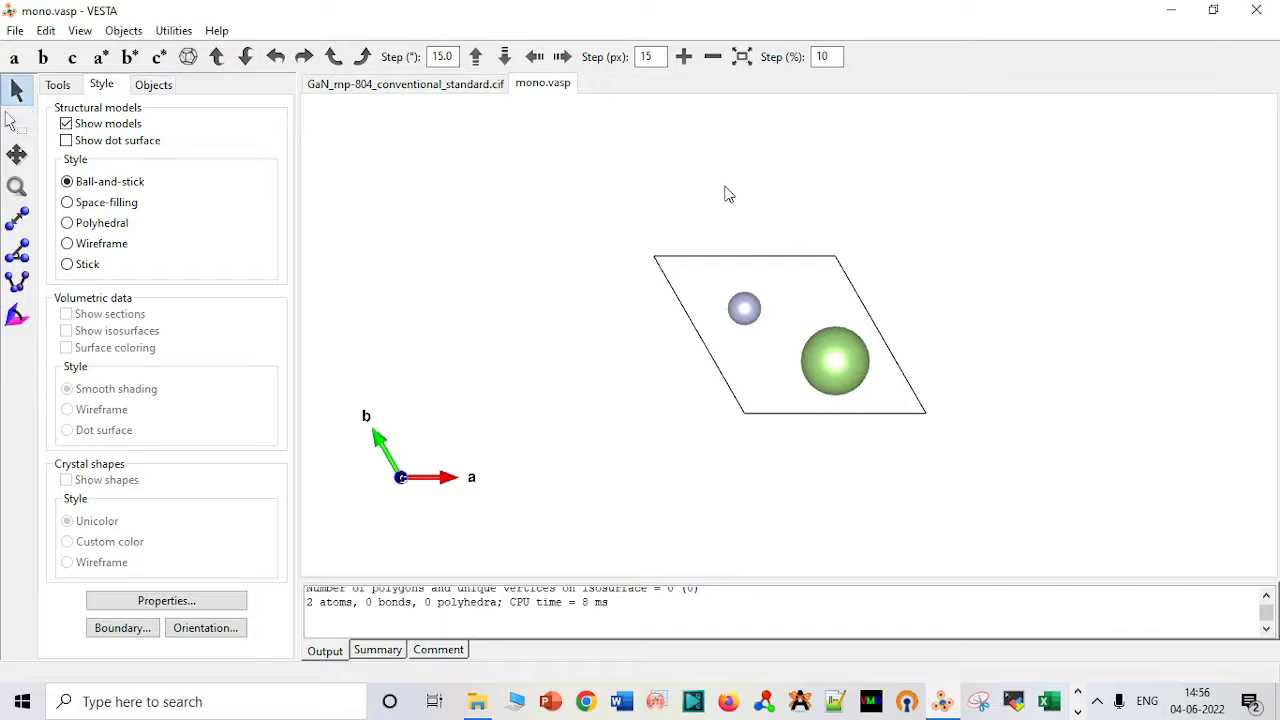
{"action": "left_click_drag", "start_coordinate": [790, 261], "coordinate": [778, 136]}
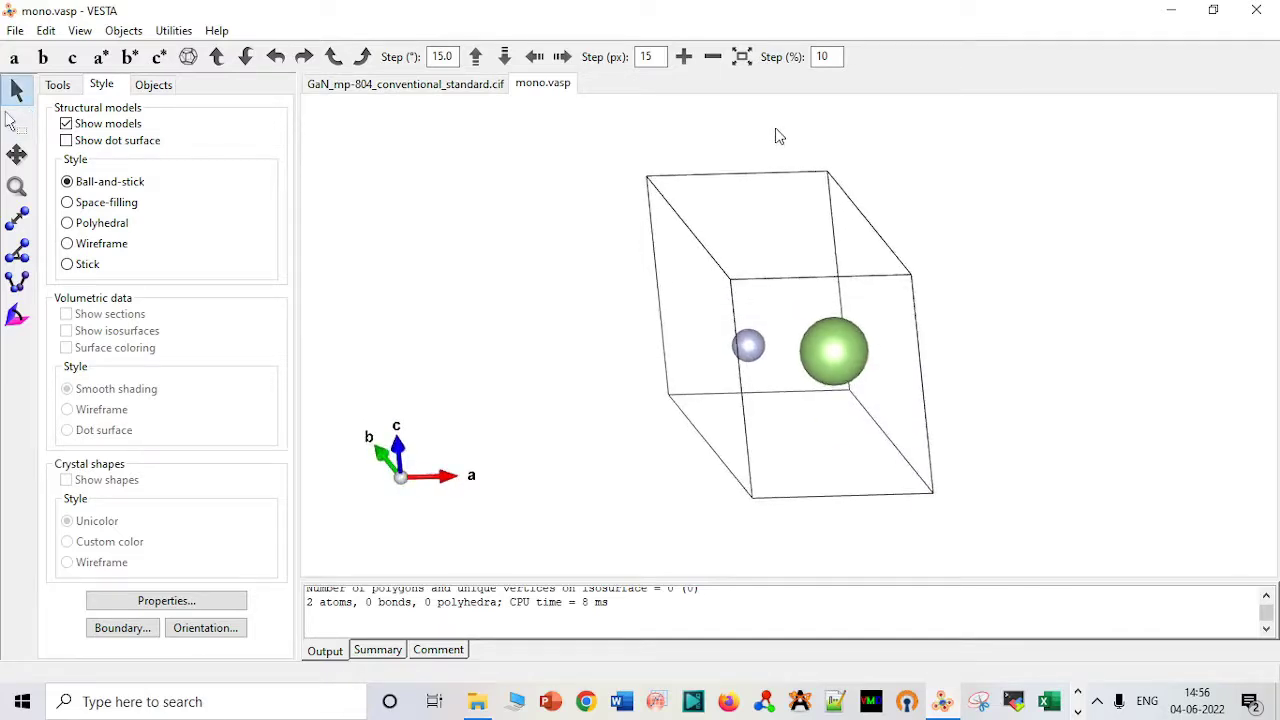
{"action": "left_click", "coordinate": [151, 629]}
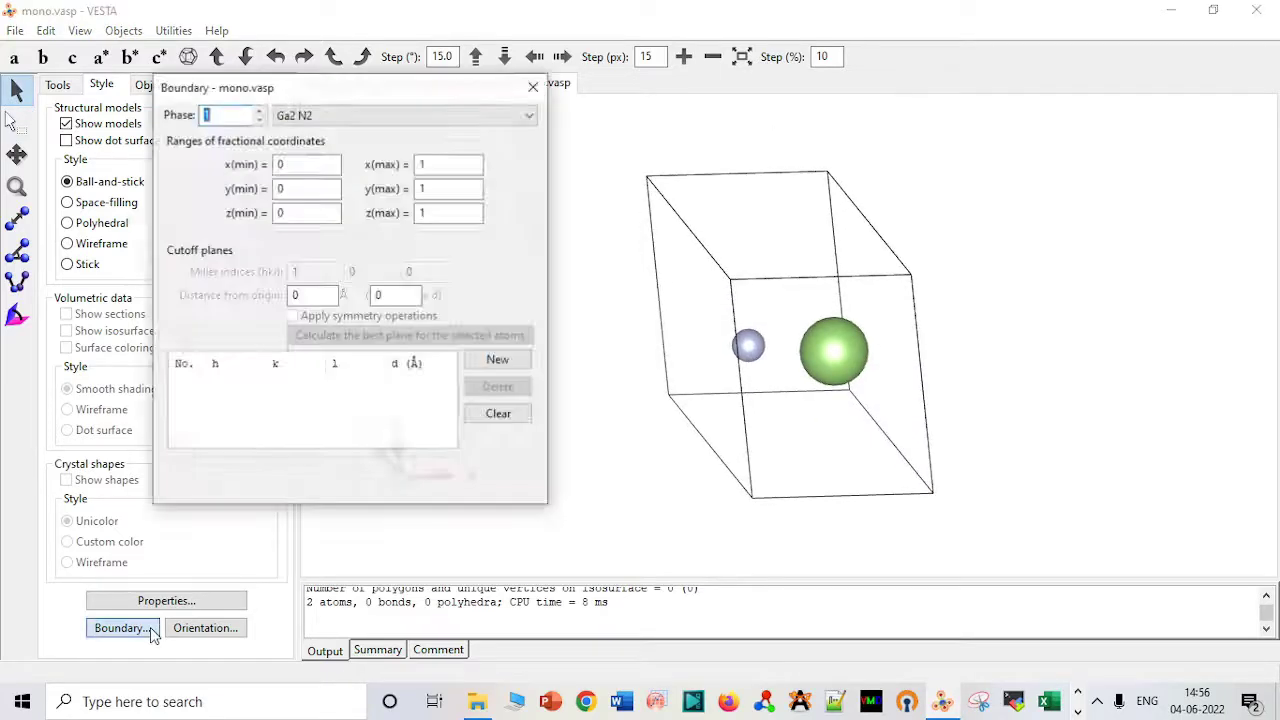
Step: Set the x and y boundary minimums to -2 and apply, showing 18 atoms
{"action": "left_click", "coordinate": [305, 165]}
{"action": "key", "text": "BackSpace"}
{"action": "type", "text": "-2"}
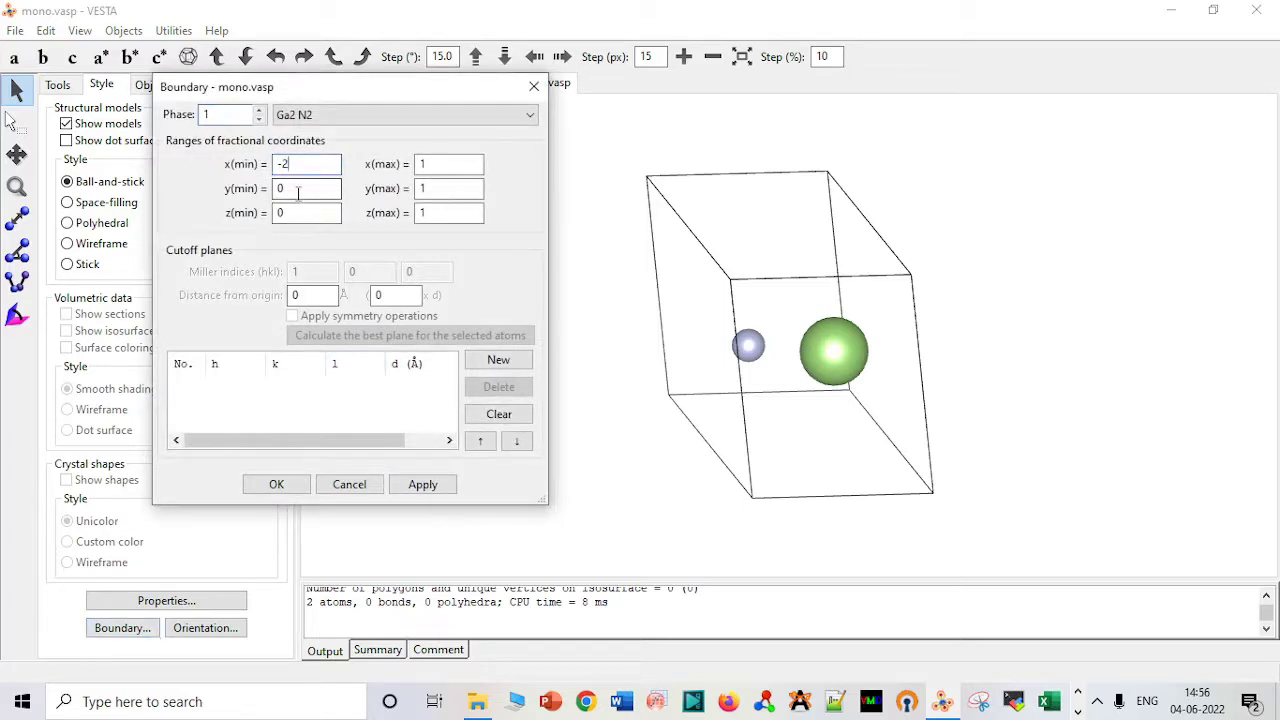
{"action": "type", "text": "-2"}
{"action": "left_click", "coordinate": [448, 485]}
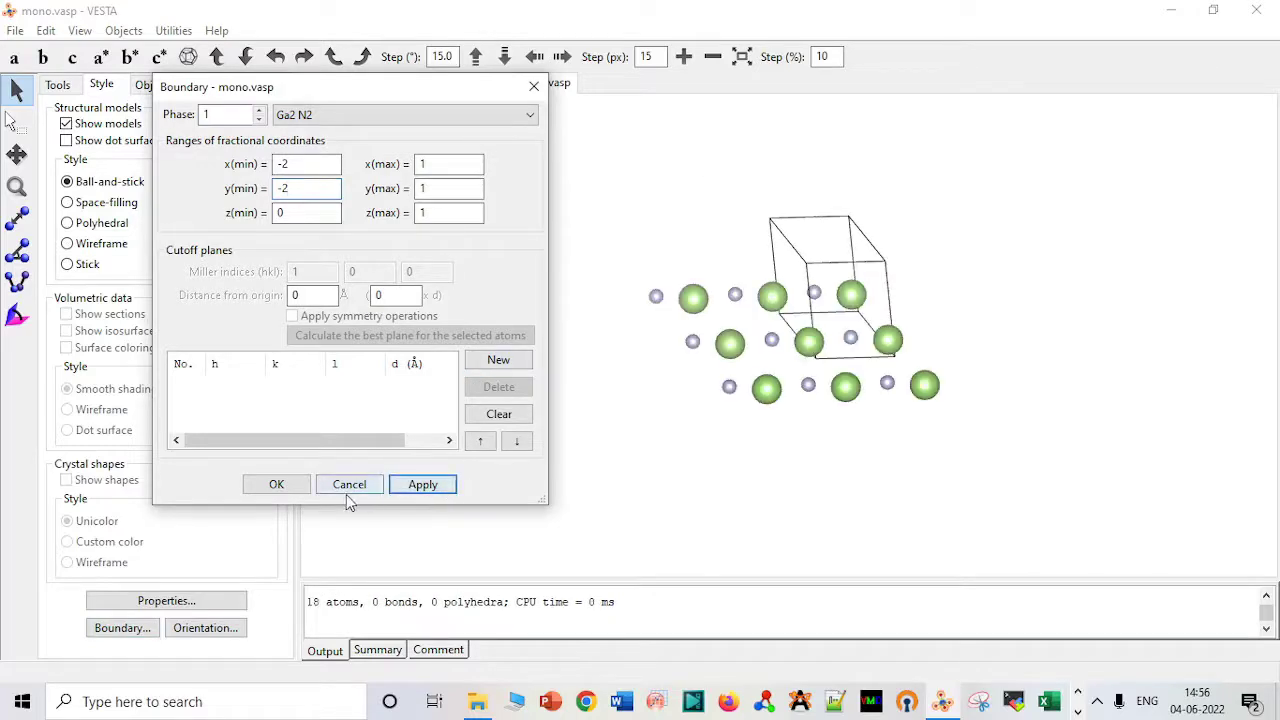
{"action": "left_click", "coordinate": [298, 489]}
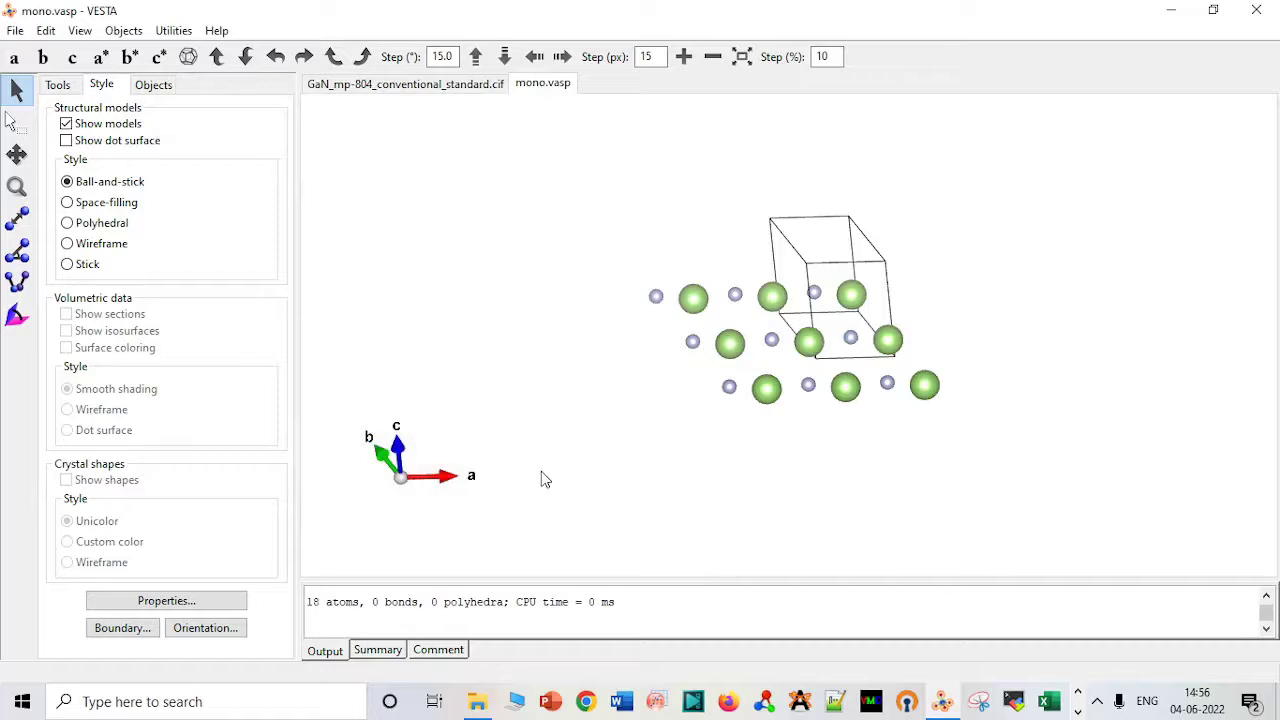
Step: Edit mono in Notepad so the c lattice length reads 15.2399621010 instead of 5.2399621010, and save it
{"action": "left_click", "coordinate": [480, 702]}
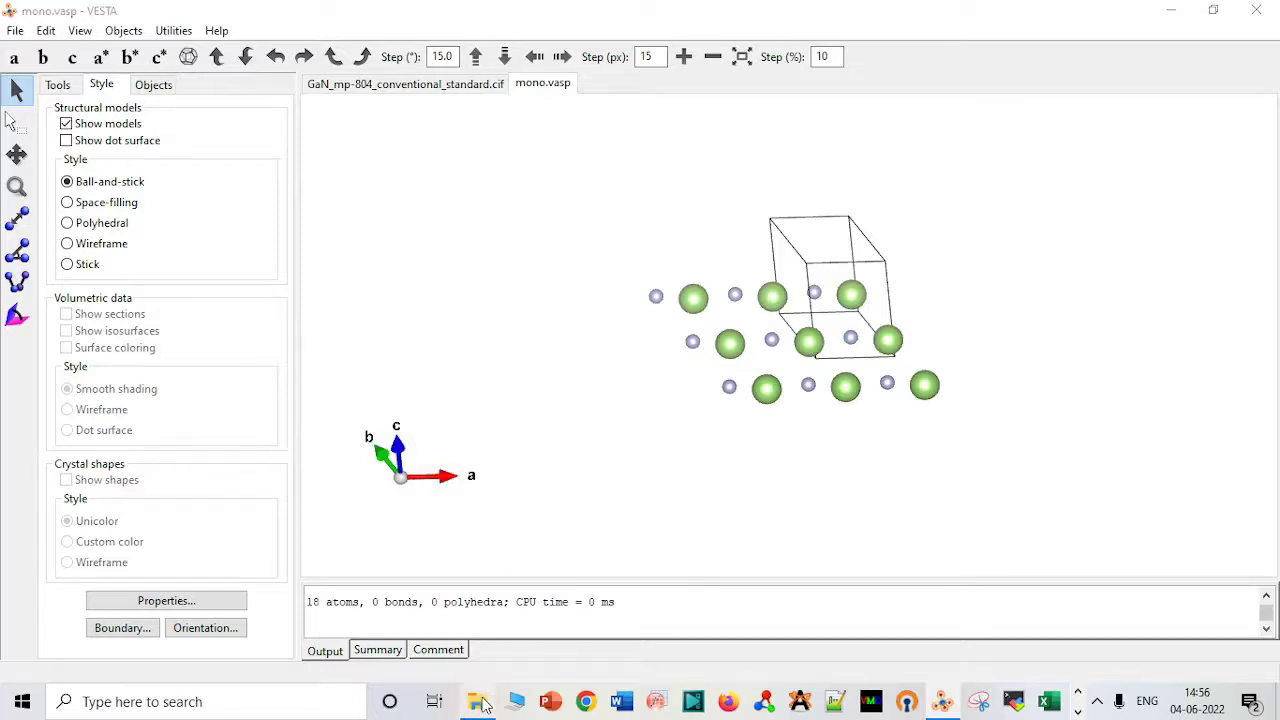
{"action": "double_click", "coordinate": [411, 168]}
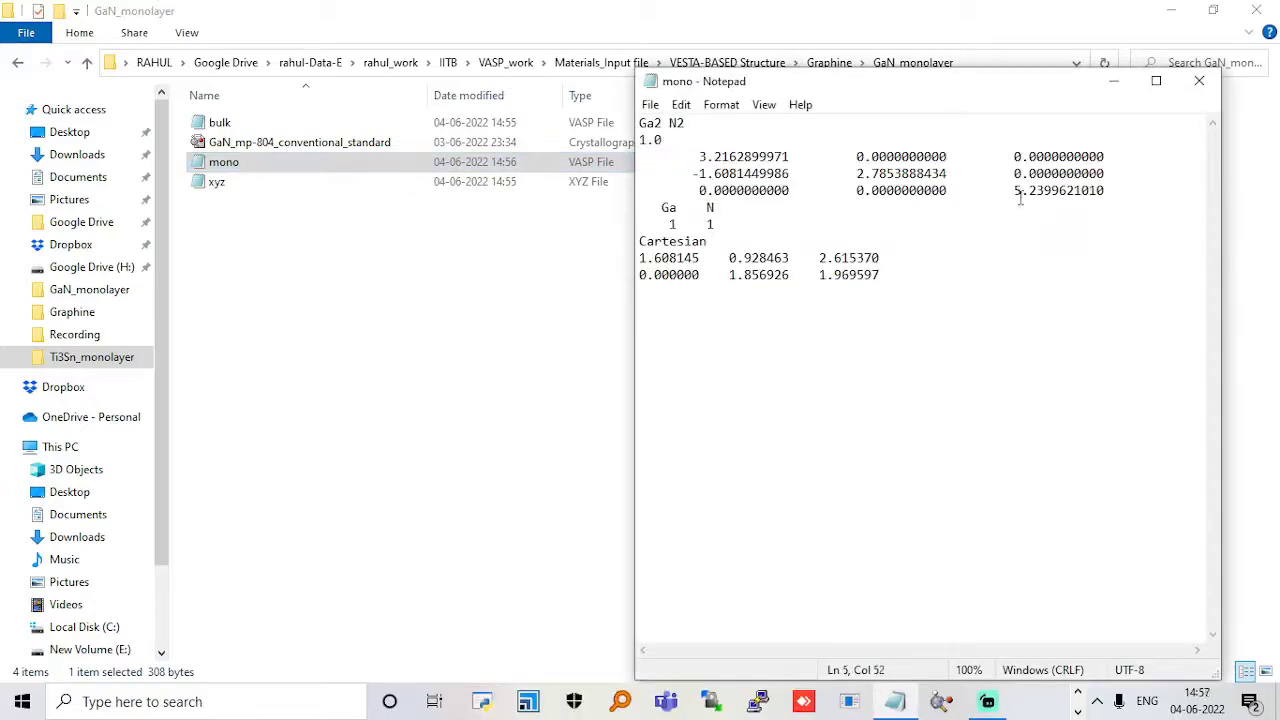
{"action": "type", "text": "1"}
{"action": "key", "text": "Left"}
{"action": "key", "text": "BackSpace"}
{"action": "key", "text": "ctrl+s"}
{"action": "left_click", "coordinate": [1199, 80]}
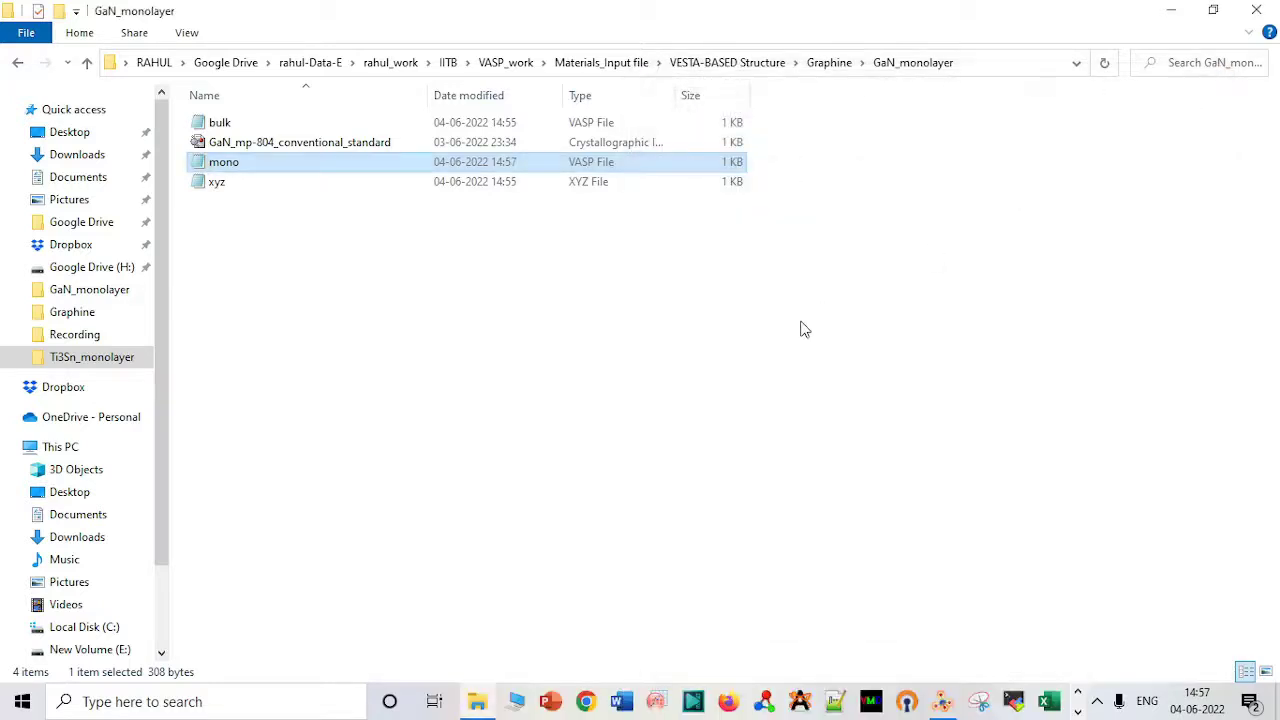
Step: Load the edited mono into a second VESTA tab, check the vacuum along c, then return to the supercell tab
{"action": "left_click_drag", "start_coordinate": [344, 165], "coordinate": [1003, 388]}
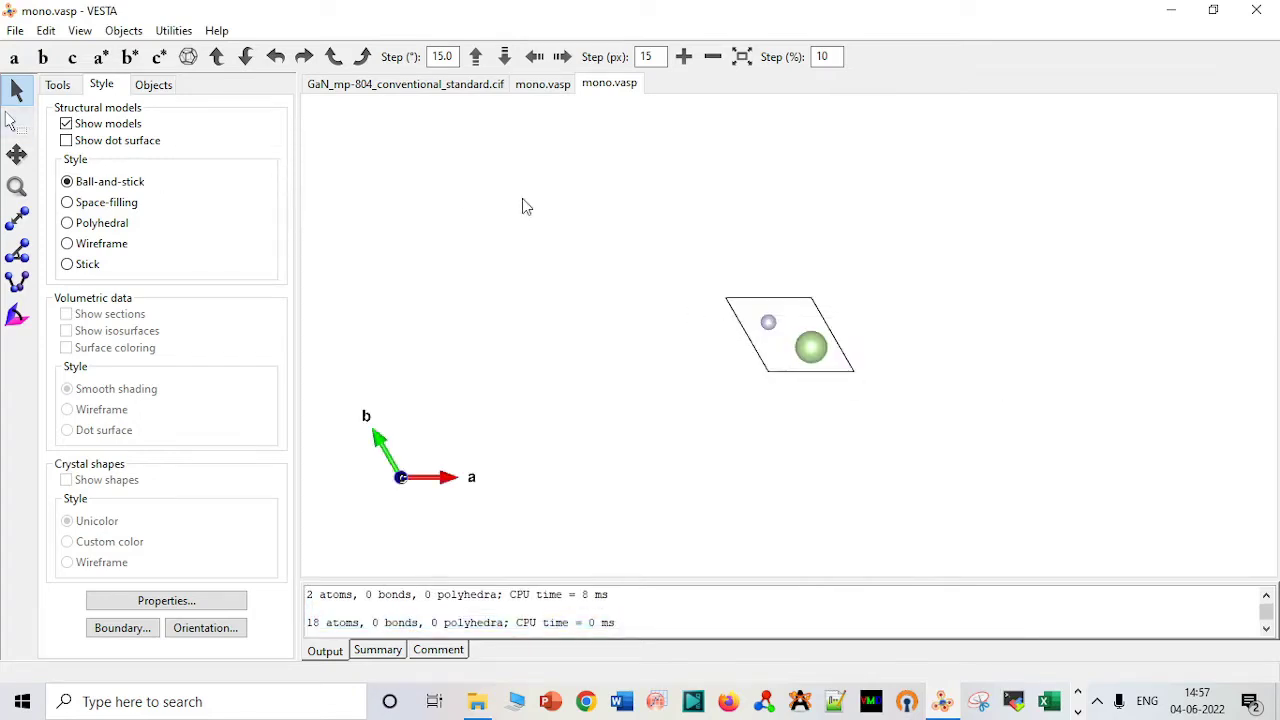
{"action": "left_click_drag", "start_coordinate": [527, 181], "coordinate": [505, 107]}
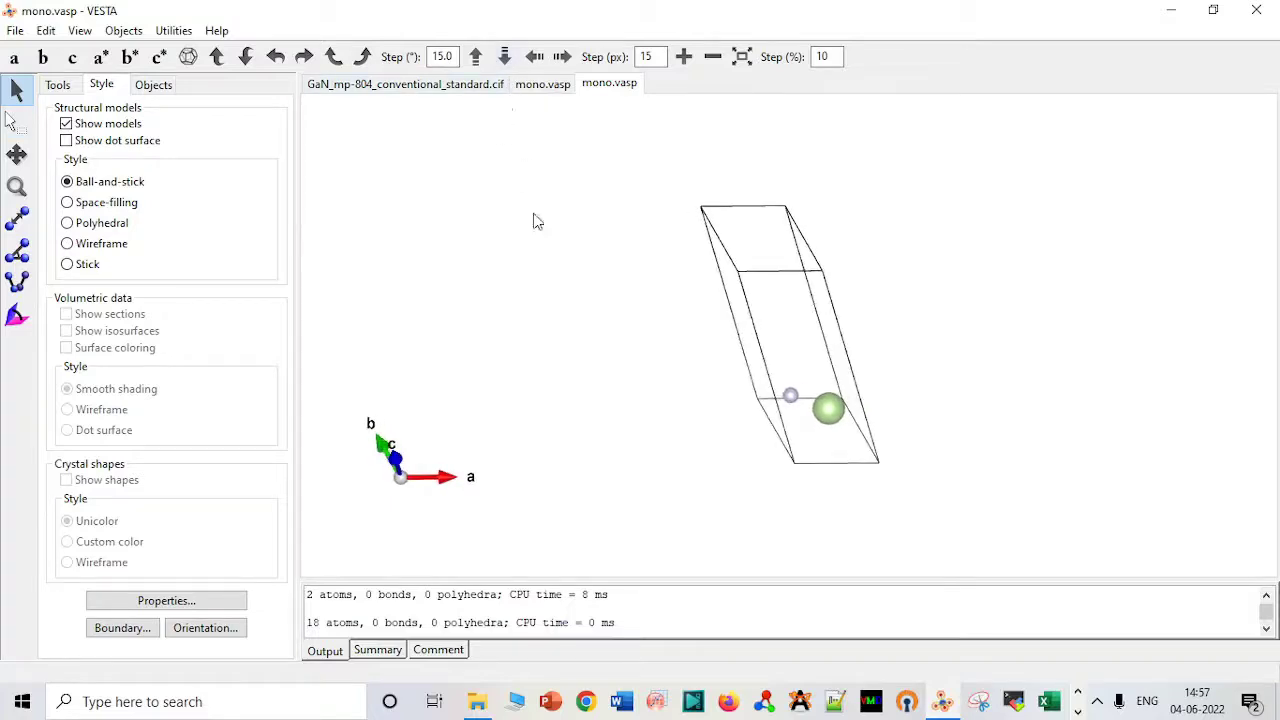
{"action": "left_click_drag", "start_coordinate": [677, 320], "coordinate": [652, 203]}
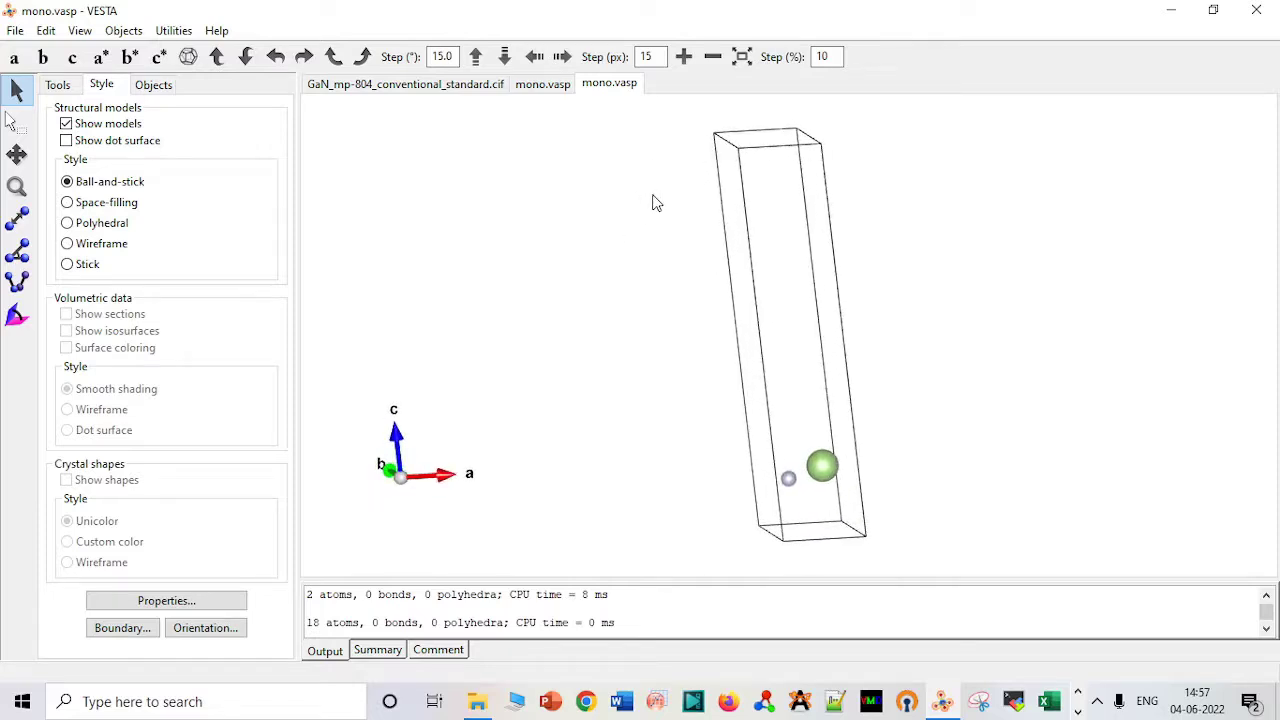
{"action": "left_click", "coordinate": [543, 88]}
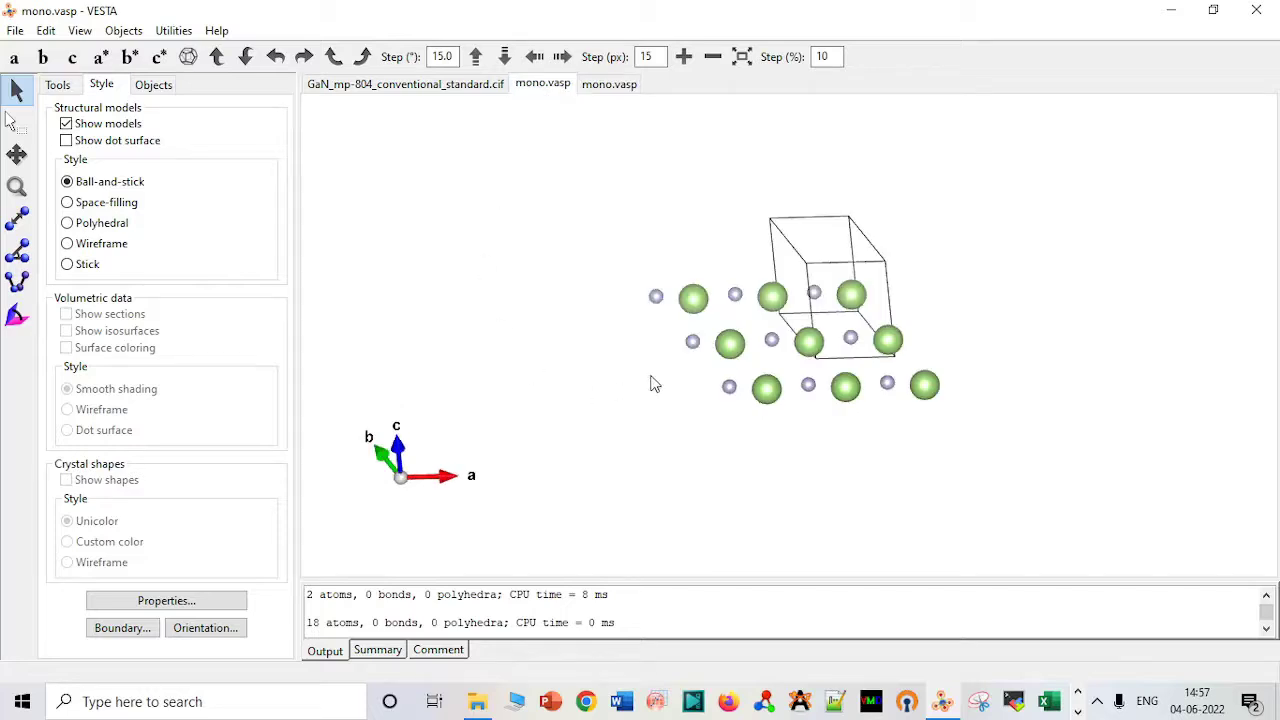